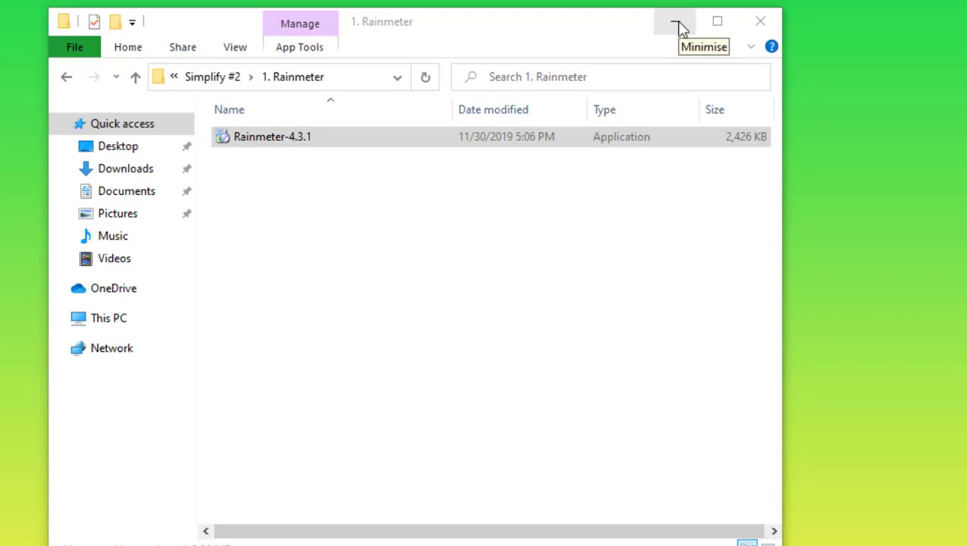
Step: Install Rainmeter with the standard 64-bit setup in C:\Program Files\Rainmeter, set to launch on startup, and run it
click(674, 21)
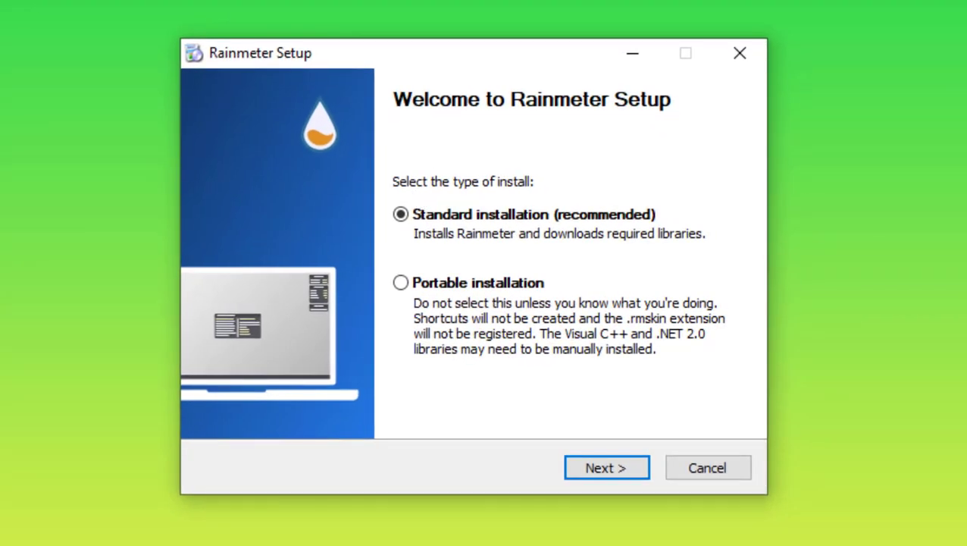
click(614, 467)
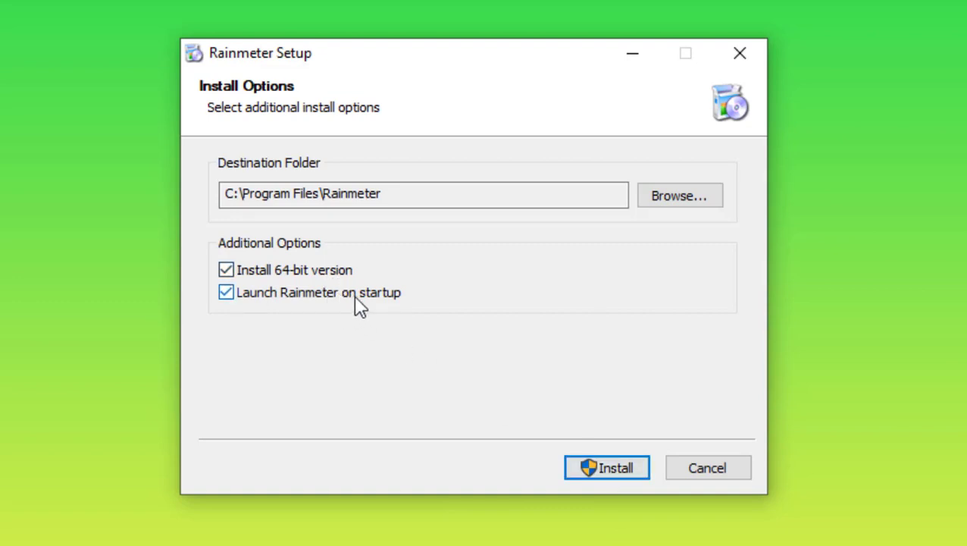
click(616, 468)
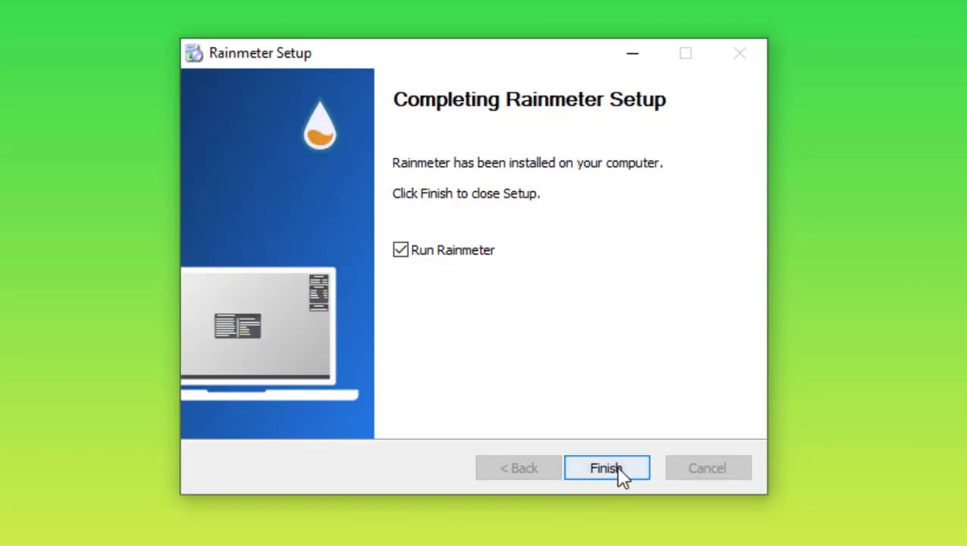
click(616, 468)
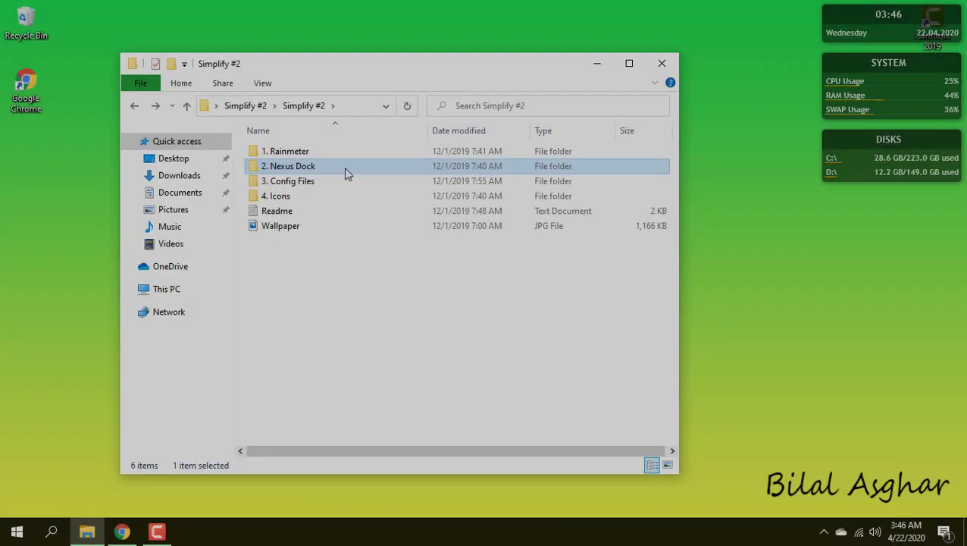
Step: Run NexusSetup from the 2. Nexus Dock folder in English and accept its license agreement
double_click(344, 166)
click(346, 166)
double_click(343, 151)
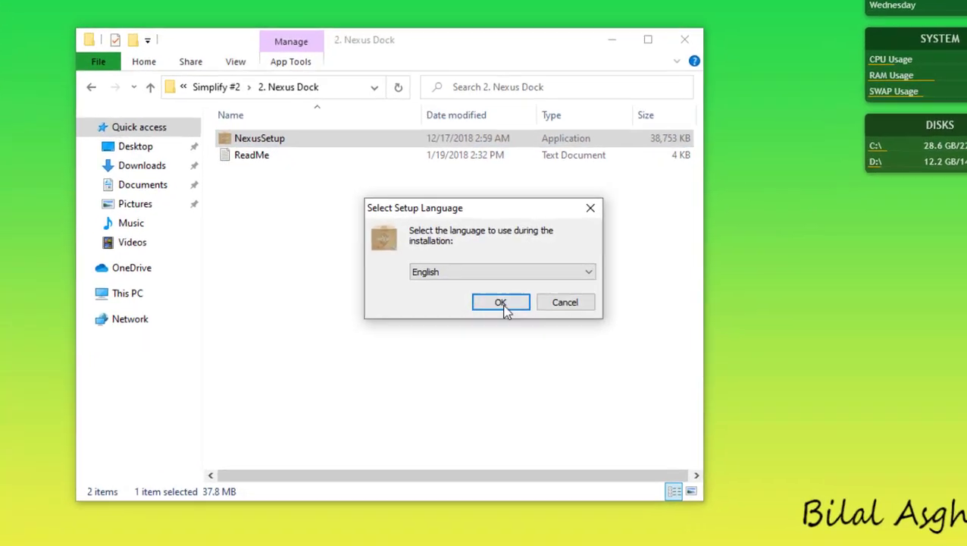
click(502, 302)
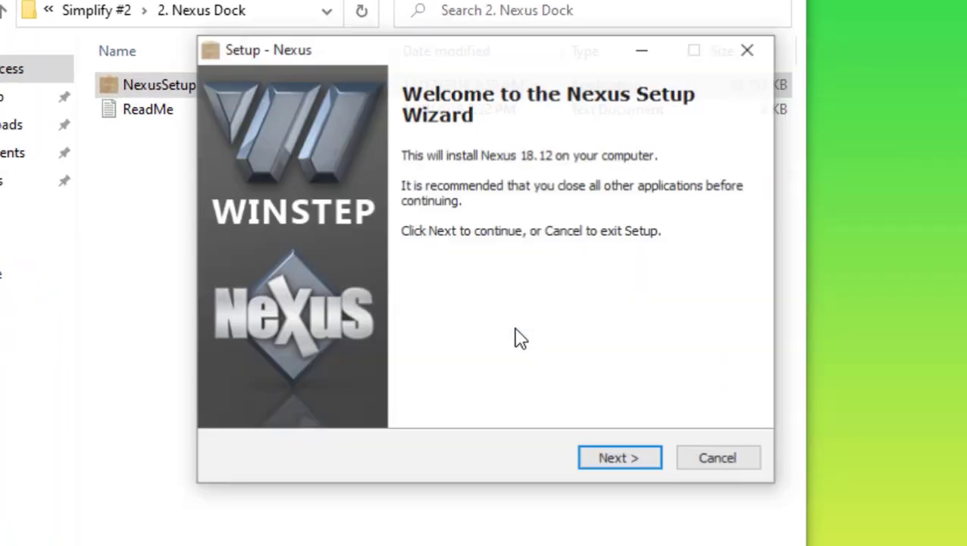
click(622, 467)
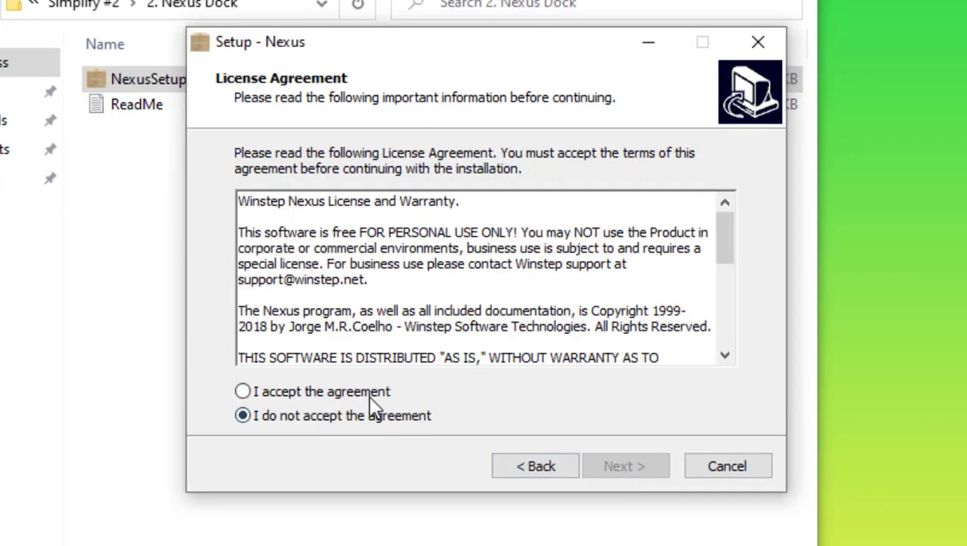
click(369, 391)
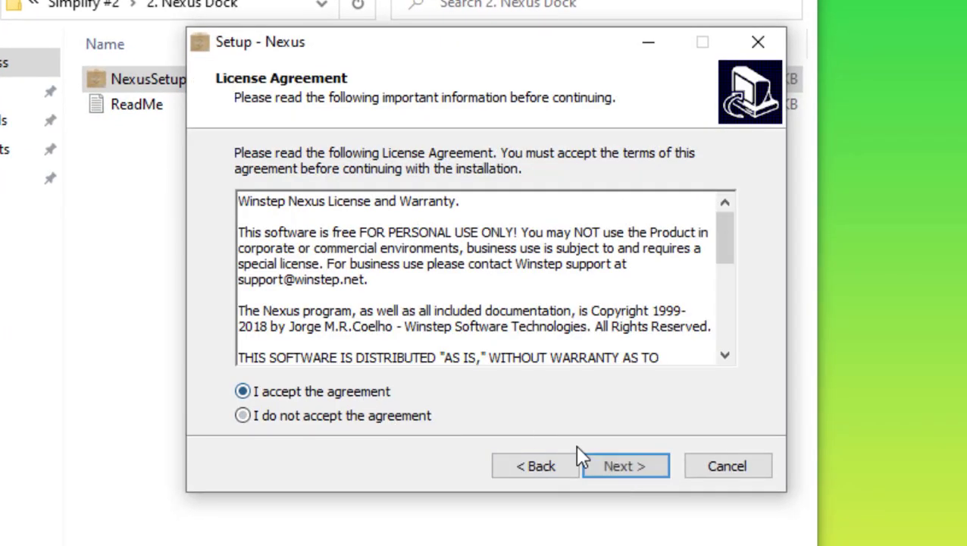
click(642, 467)
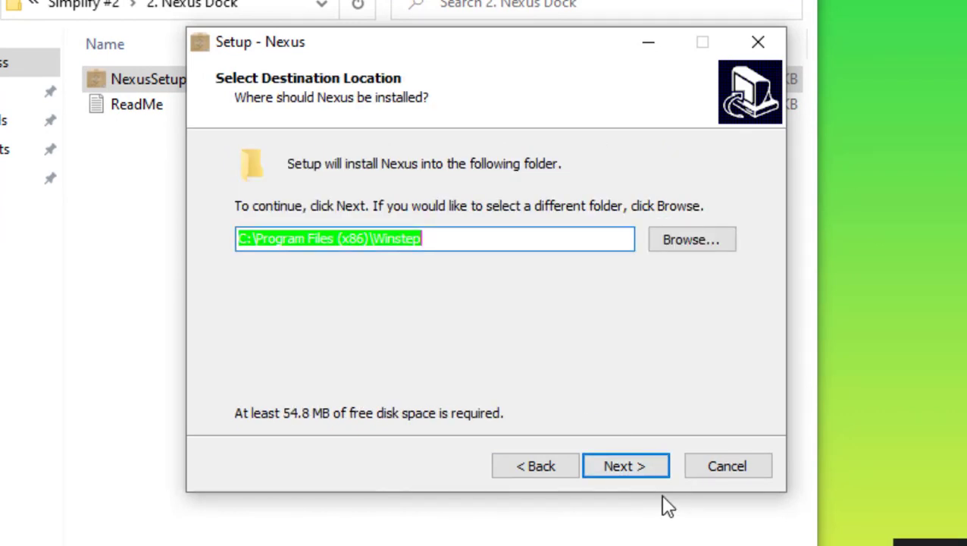
Step: Install Nexus into C:\Program Files (x86)\Winstep with the Winstep Start Menu folder, and launch it on finishing
click(640, 463)
click(629, 457)
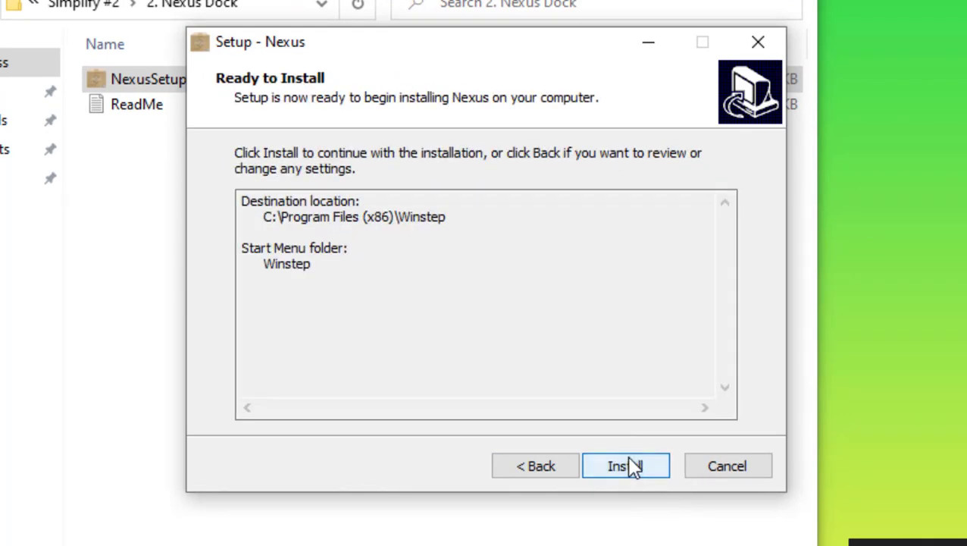
click(629, 457)
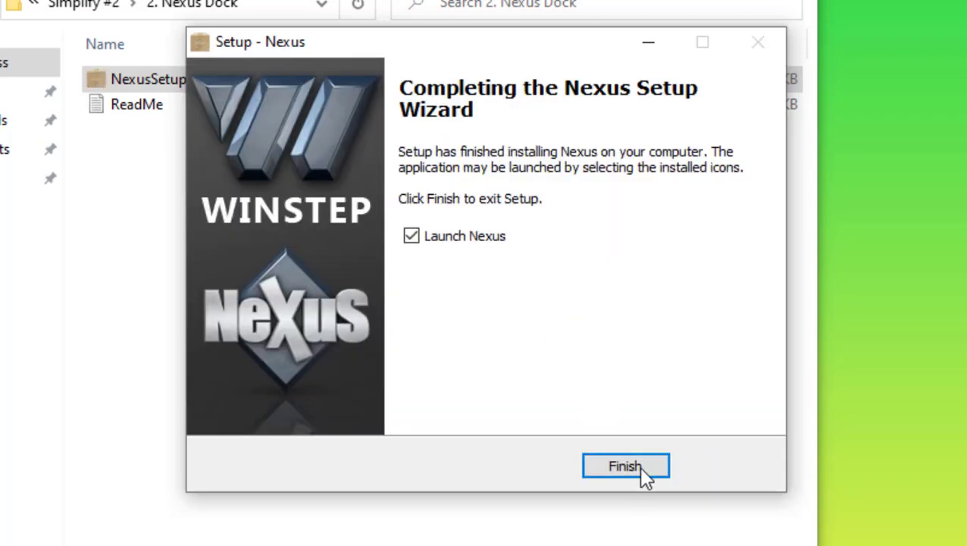
click(637, 466)
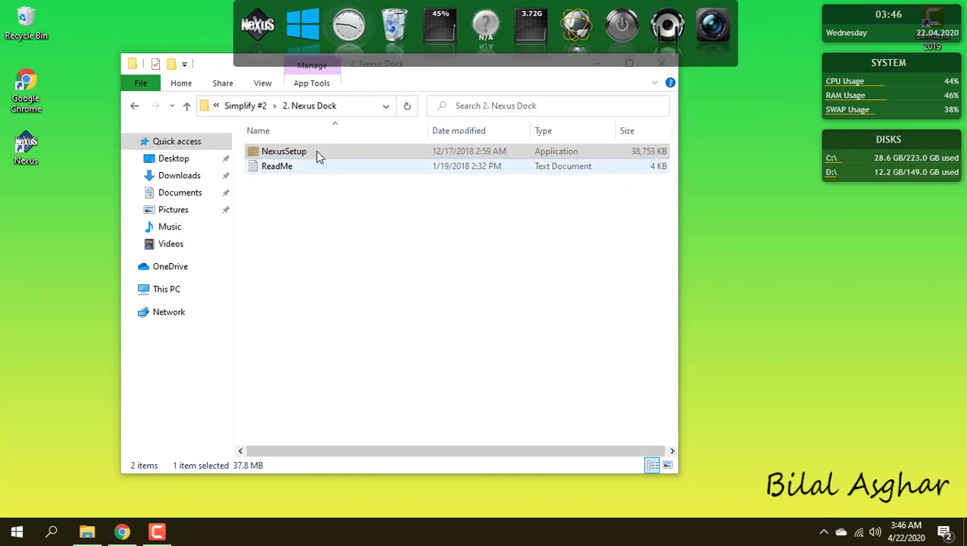
Step: Copy the Mond folder from 3. Config Files into Rainmeter's Skins folder through the Paste 'Mond' Here shortcut
click(135, 110)
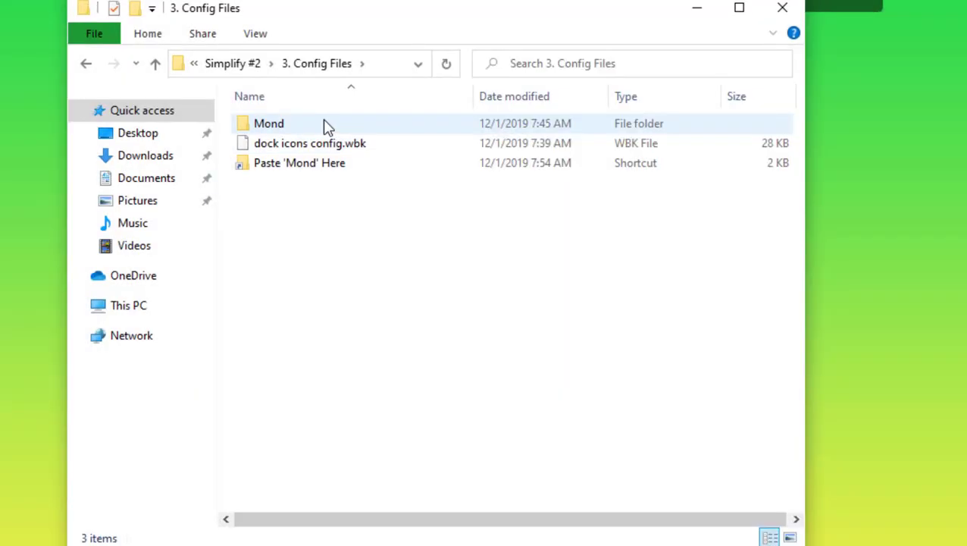
click(325, 125)
right_click(324, 125)
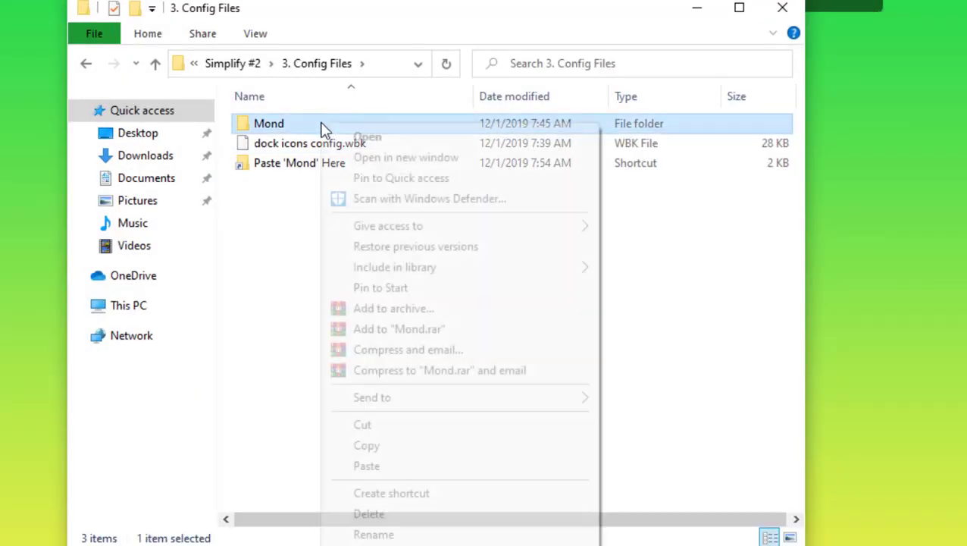
click(414, 455)
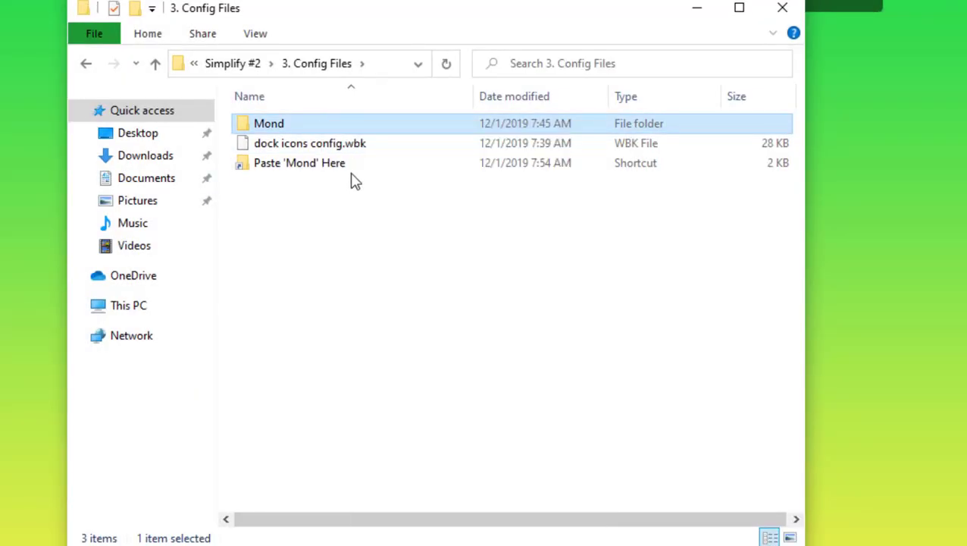
double_click(391, 168)
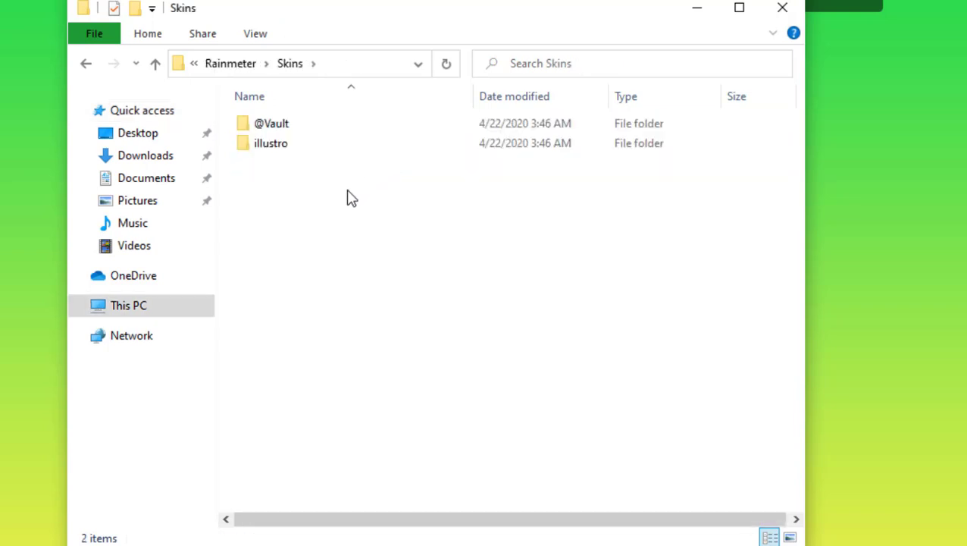
right_click(351, 198)
click(437, 350)
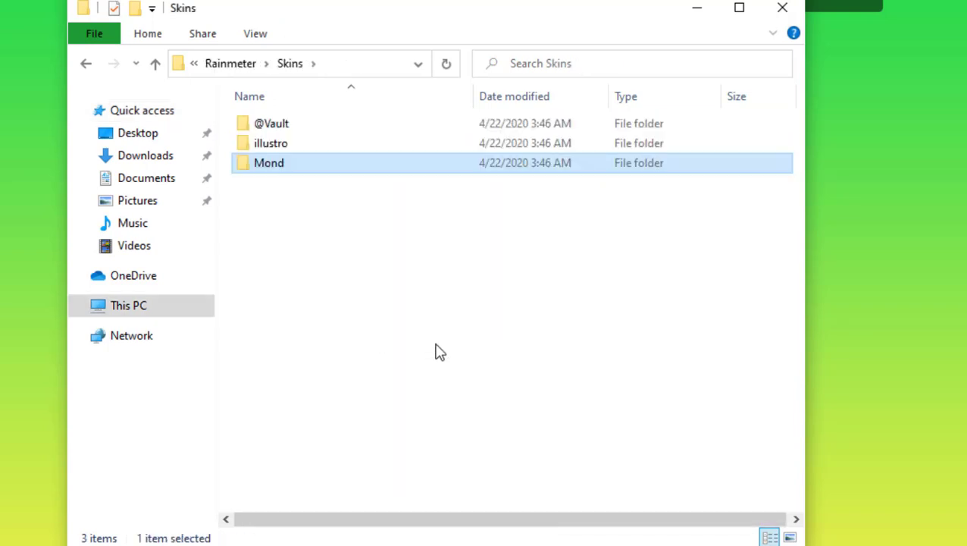
Step: Show the desktop and open the advanced preferences of the Nexus dock
key(super+d)
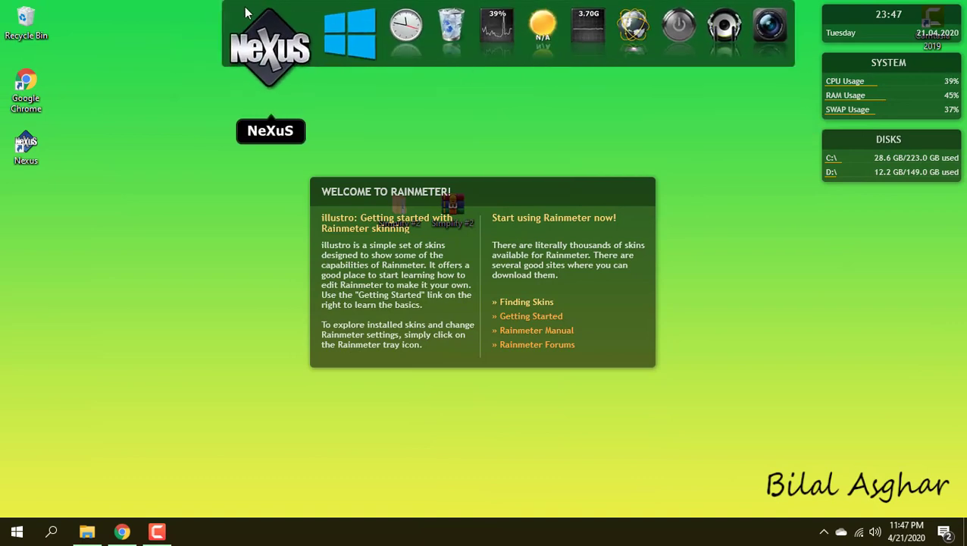
right_click(255, 23)
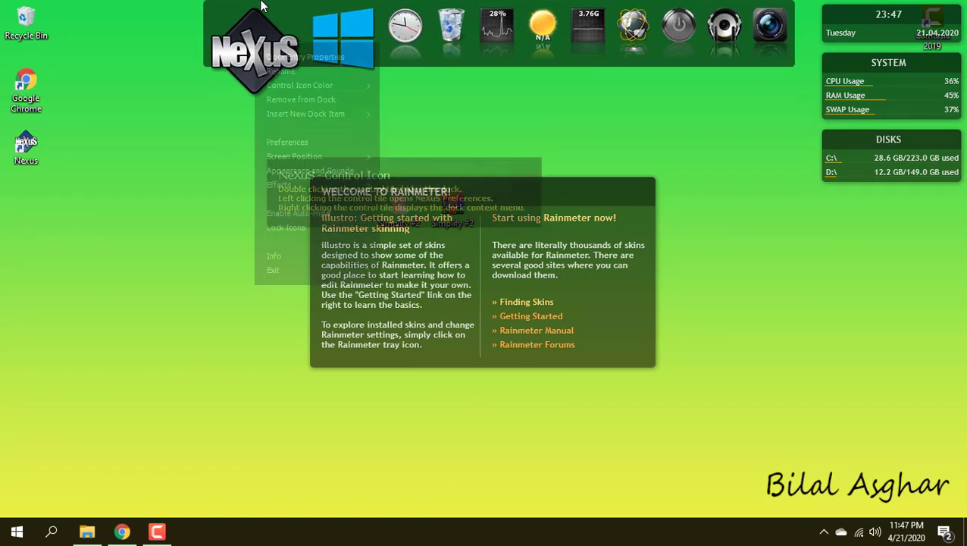
click(252, 22)
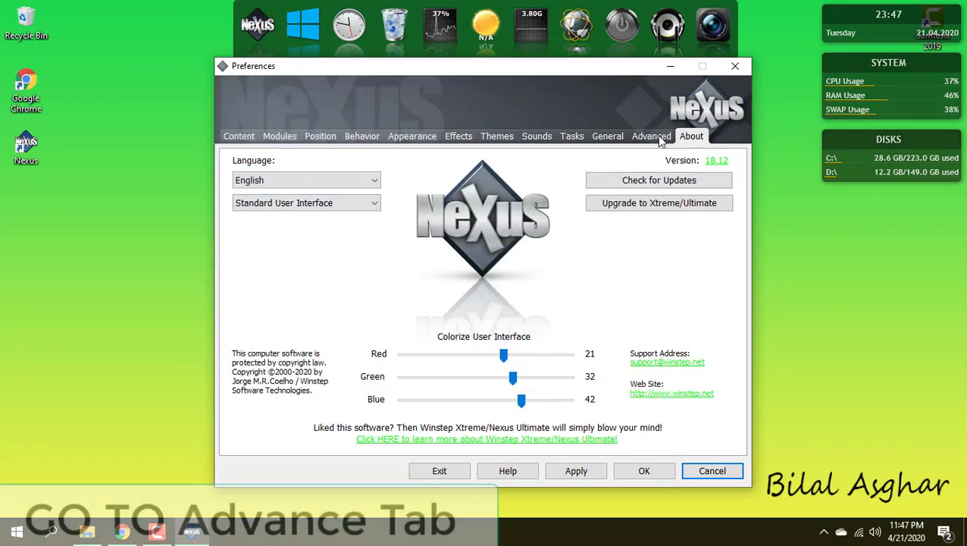
click(651, 137)
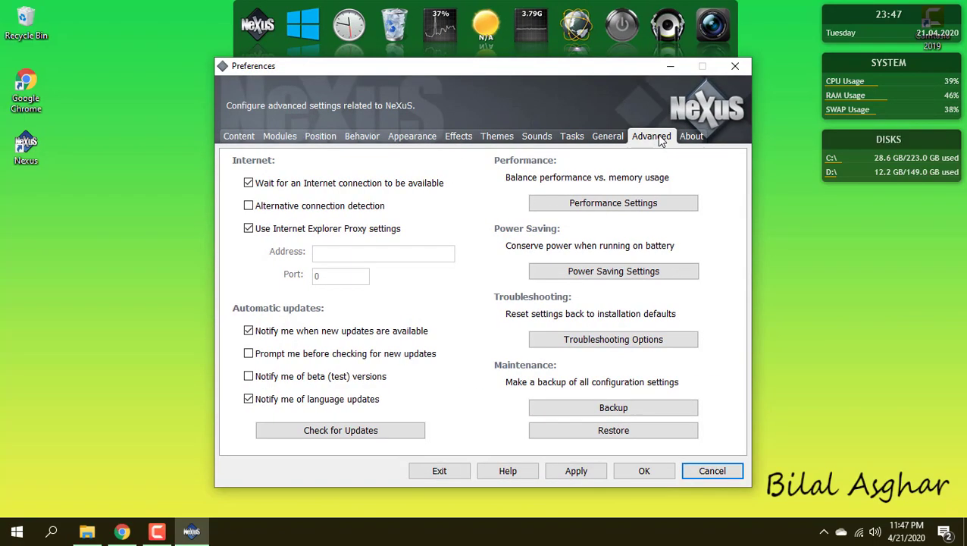
Step: Restore the dock settings from dock icons config.wbk in the desktop's Simplify #2 > 3. Config Files folder, and apply the preferences
click(641, 437)
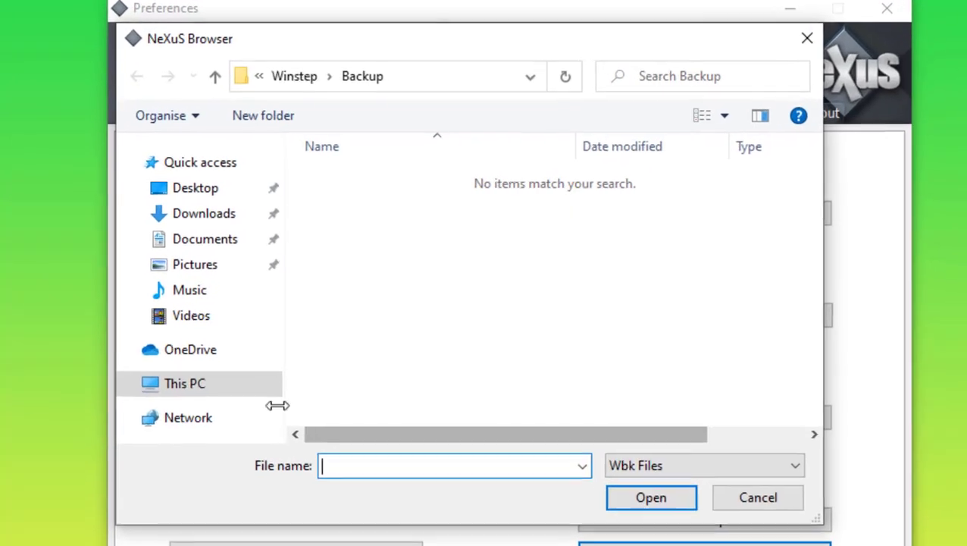
click(189, 191)
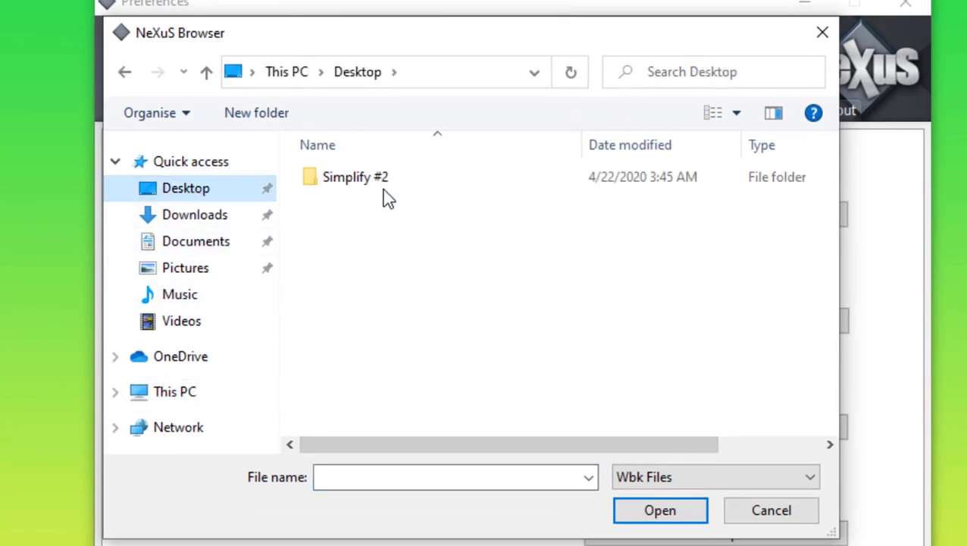
click(388, 188)
double_click(387, 187)
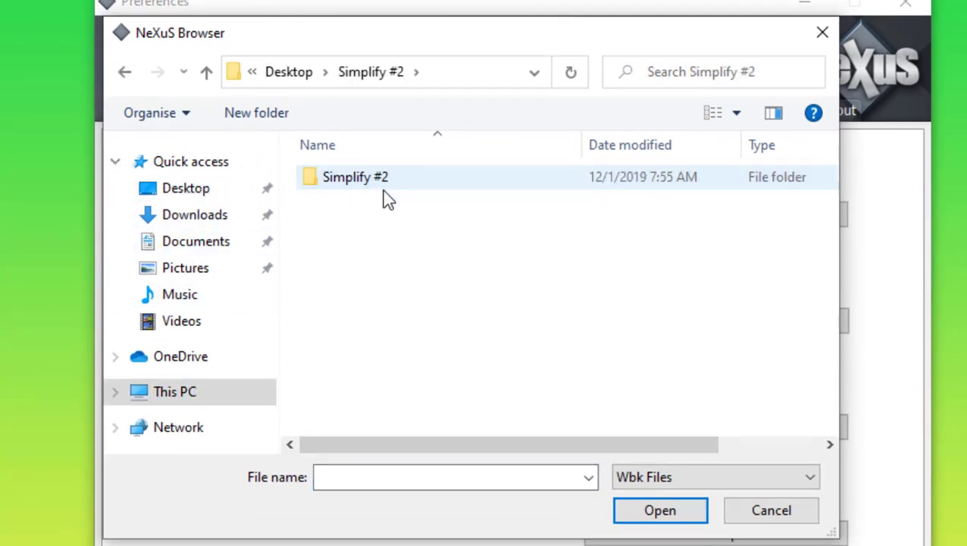
double_click(436, 186)
double_click(418, 225)
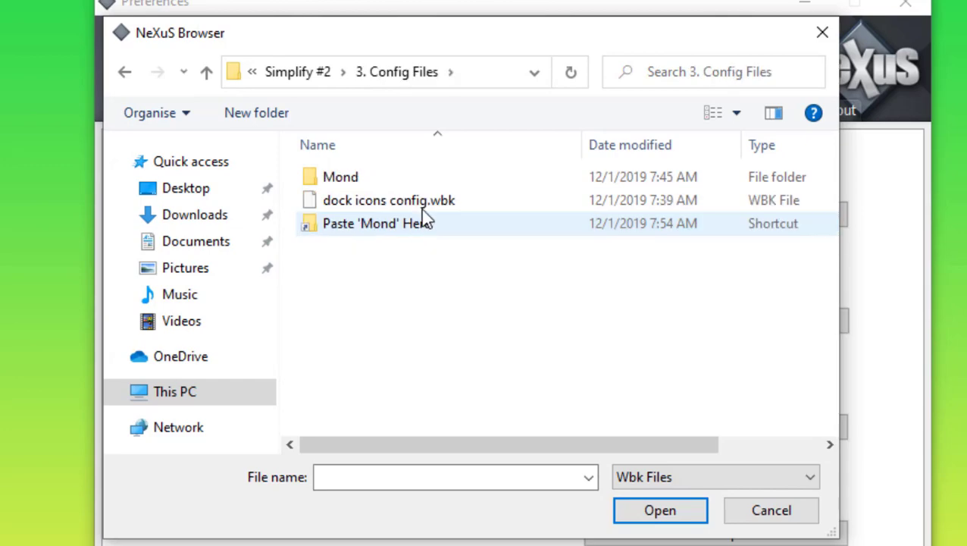
click(477, 201)
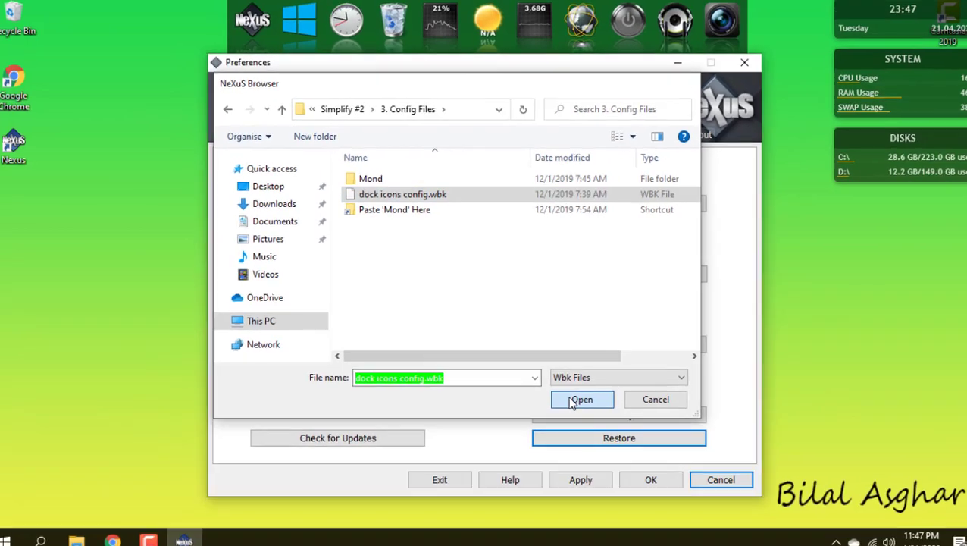
click(623, 485)
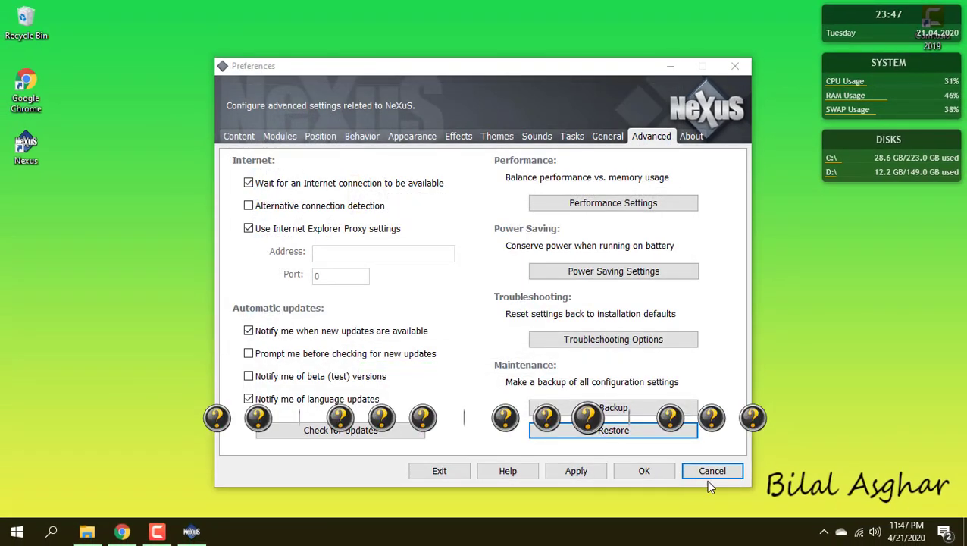
click(574, 473)
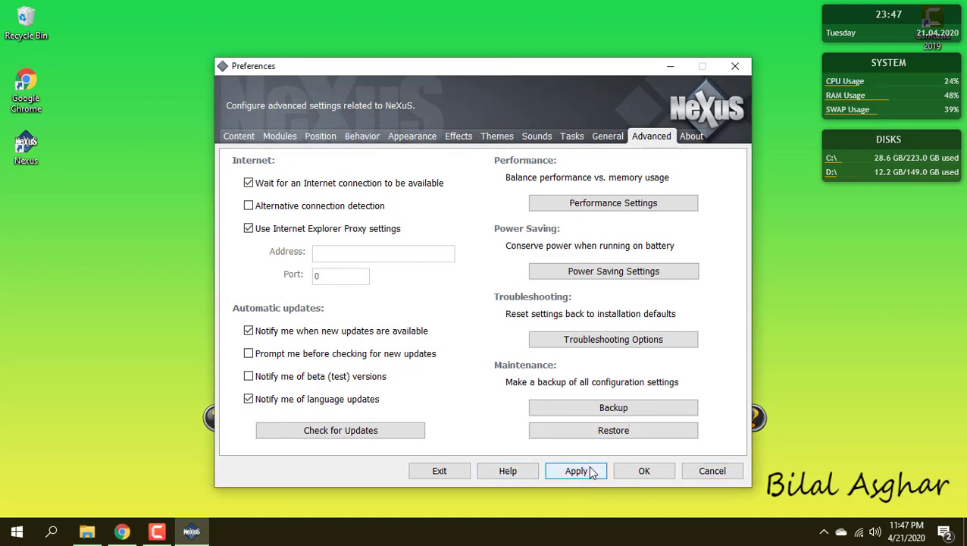
click(642, 471)
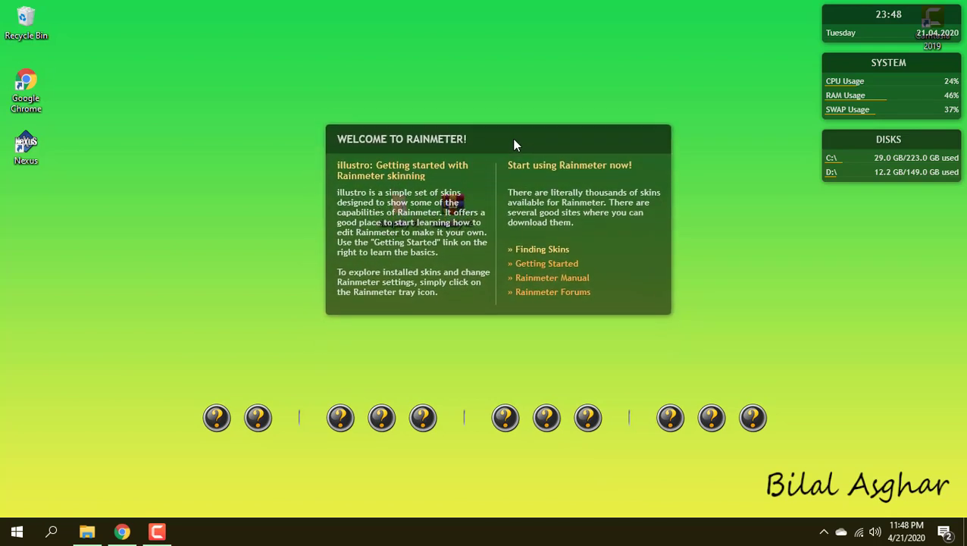
Step: Unload the illustro Welcome, Disks, System and clock skins from the desktop
right_click(608, 220)
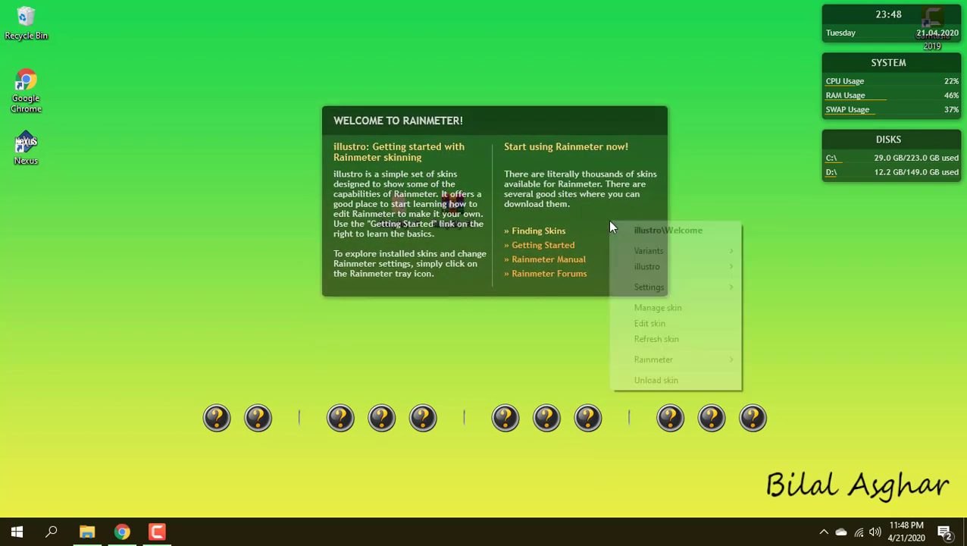
mouse_move(630, 270)
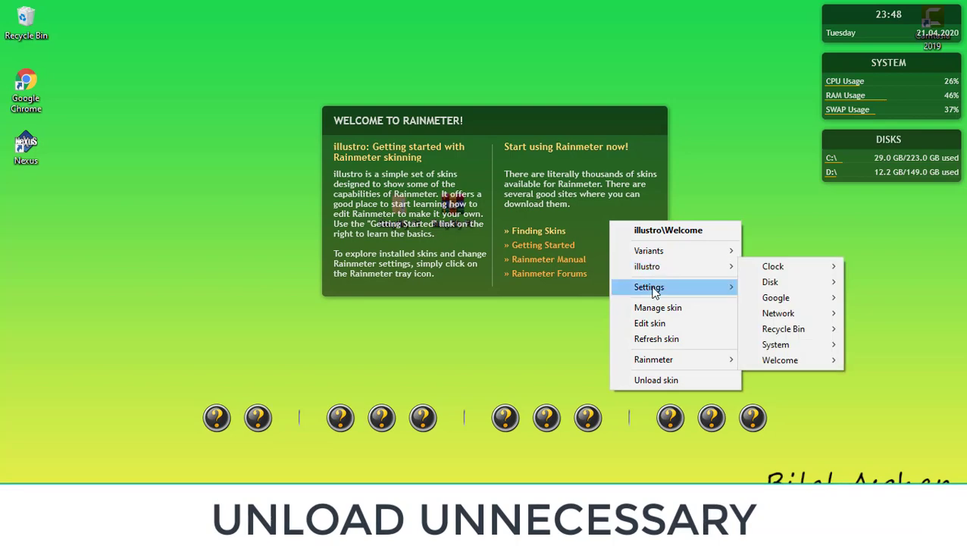
click(715, 380)
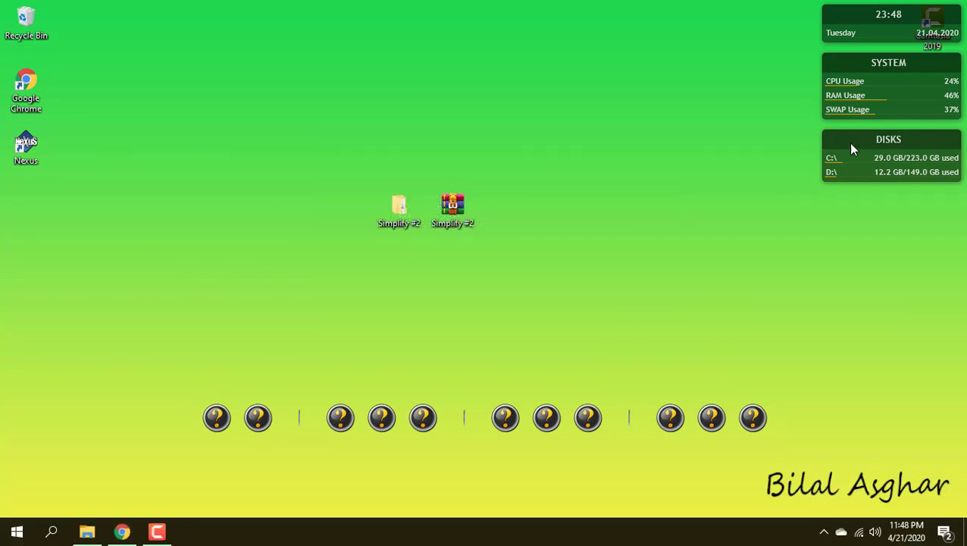
right_click(878, 148)
click(899, 301)
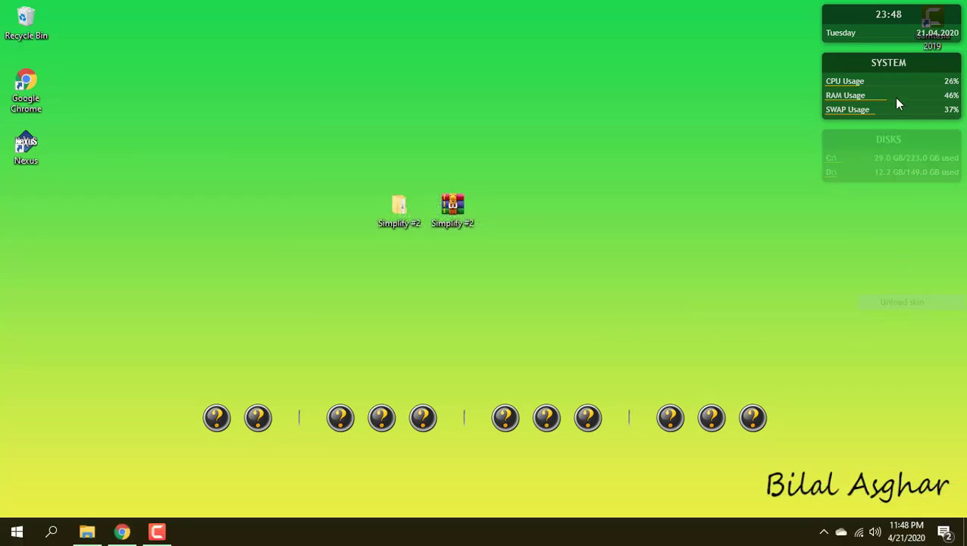
right_click(894, 67)
click(909, 223)
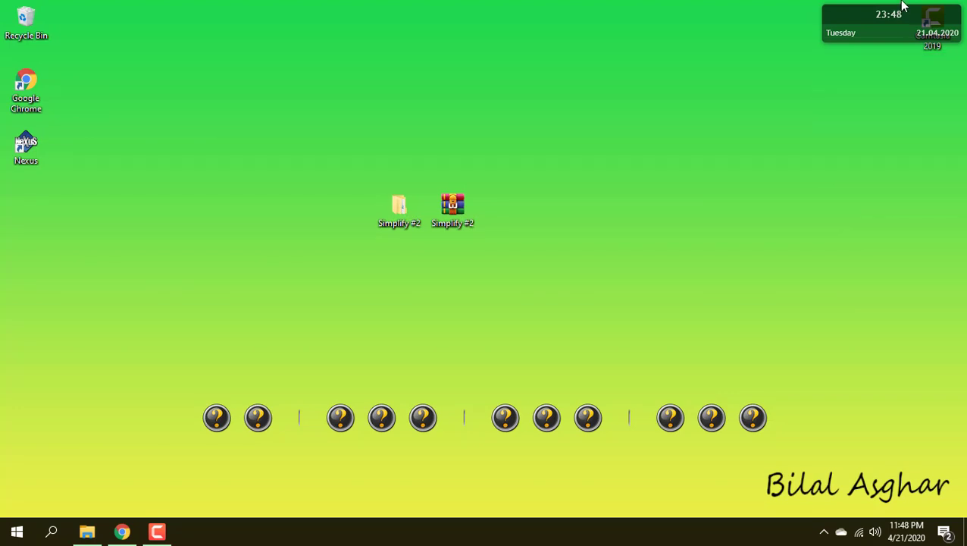
right_click(897, 20)
click(919, 172)
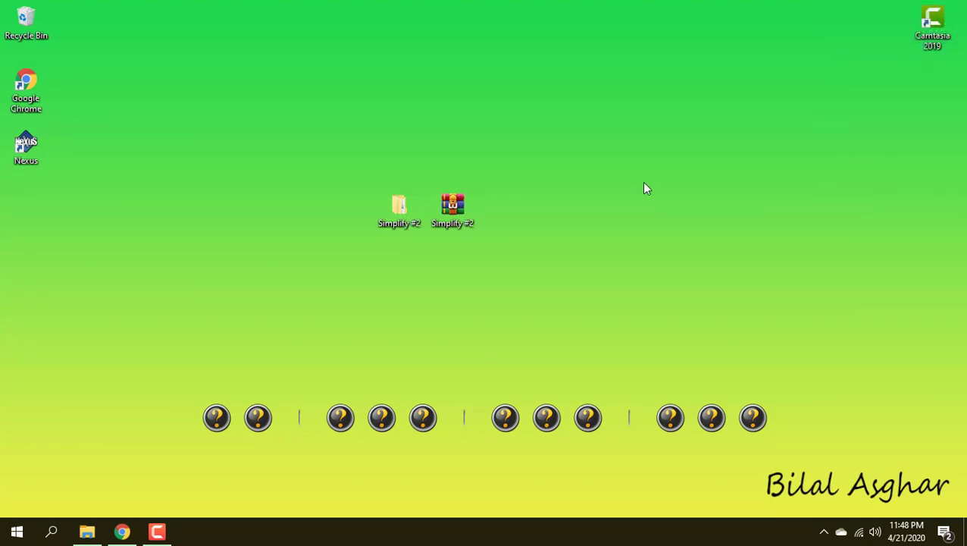
Step: Set the Wallpaper image from the Simplify #2 folder as the desktop background and minimize the folder window
drag(327, 262, 465, 222)
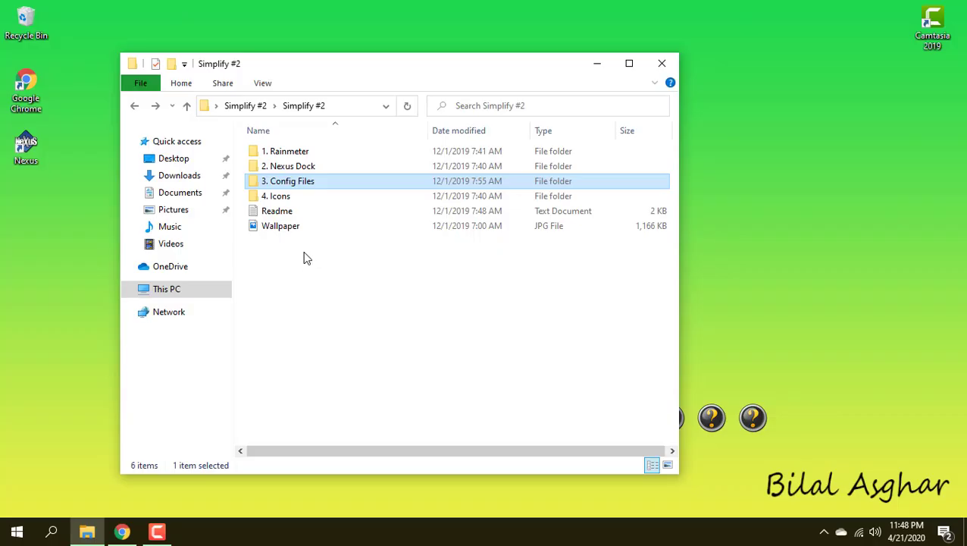
click(317, 227)
right_click(322, 235)
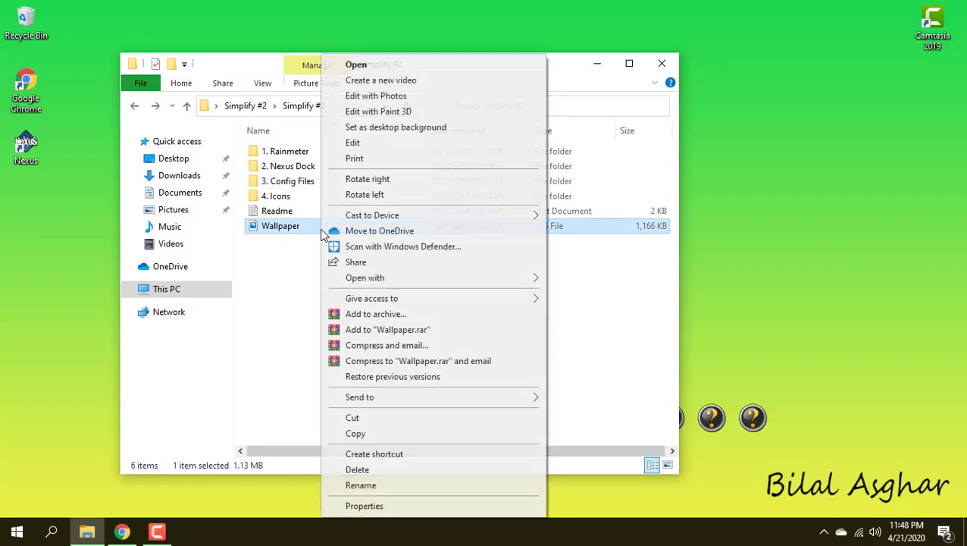
click(408, 129)
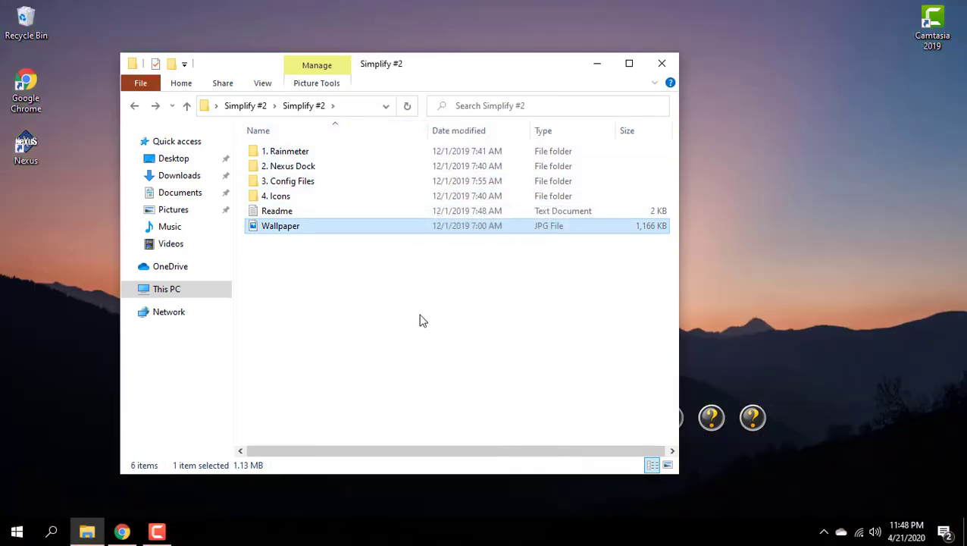
click(594, 71)
Step: Set the taskbar to hide automatically in desktop mode
right_click(449, 531)
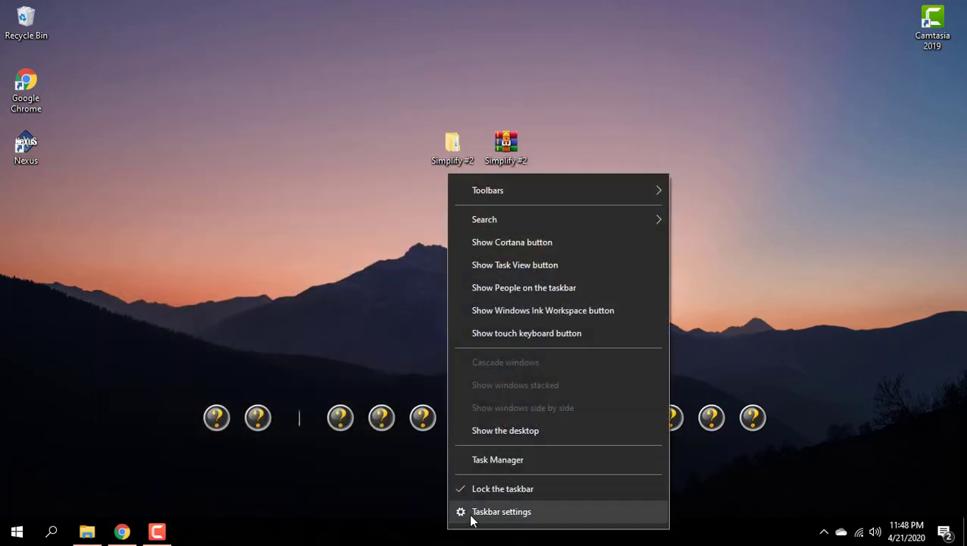
click(501, 512)
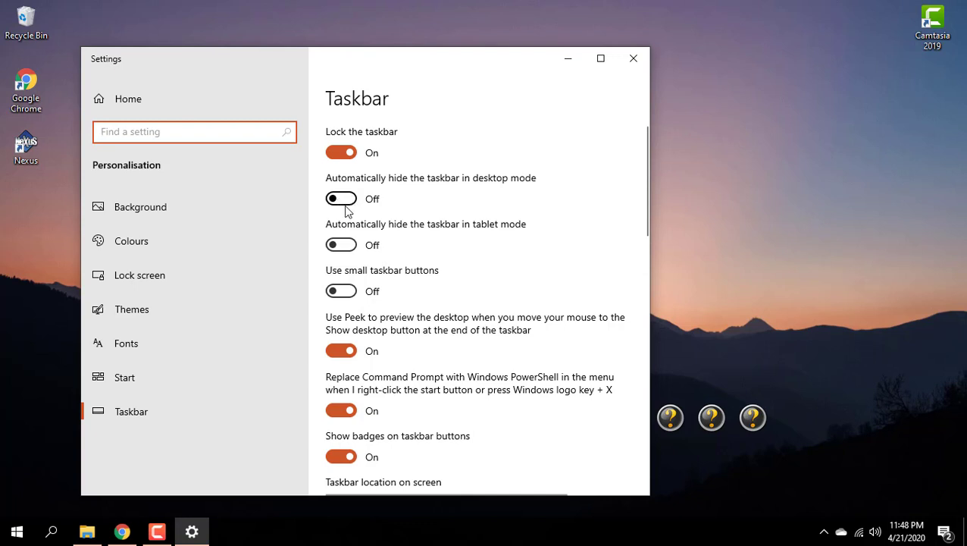
click(341, 198)
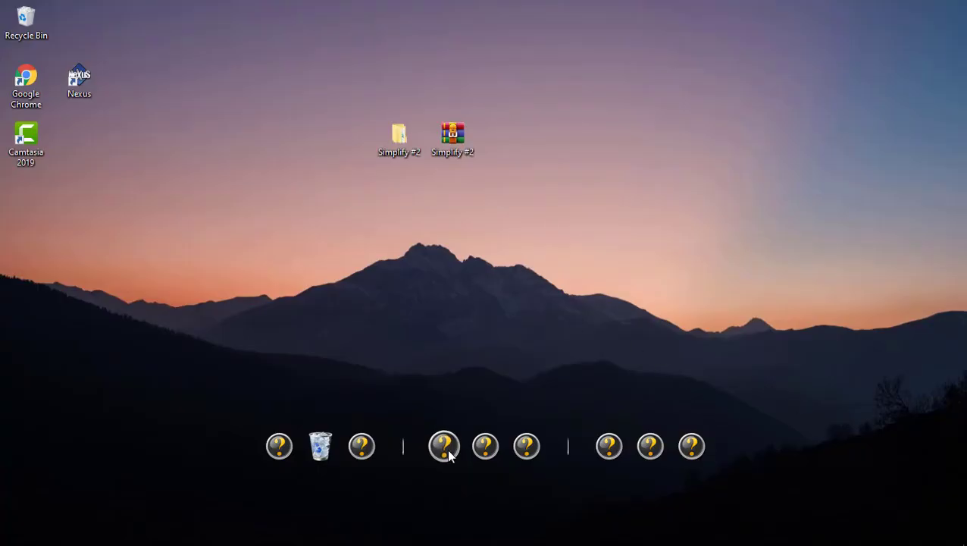
Step: Remove the two question-mark placeholders on either side of the Recycle Bin from the dock
right_click(280, 451)
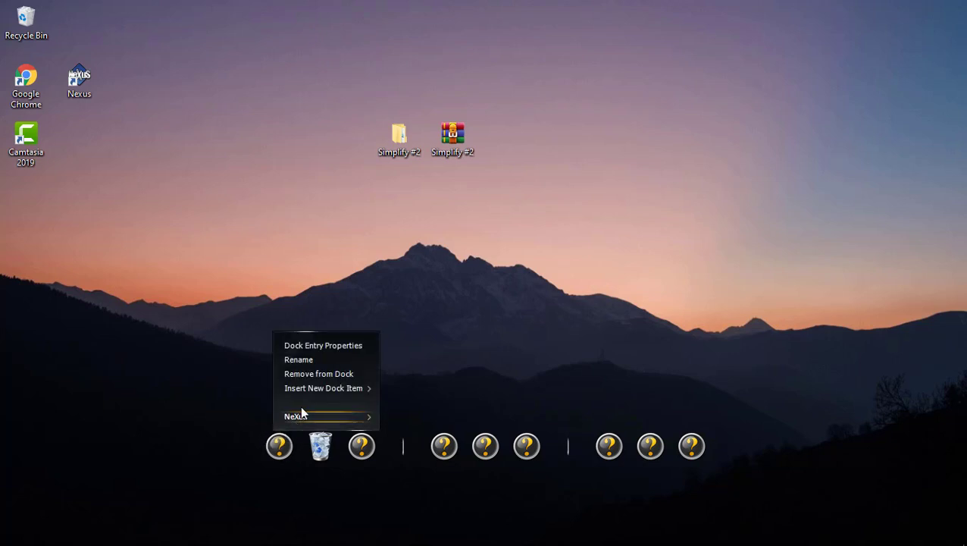
click(330, 375)
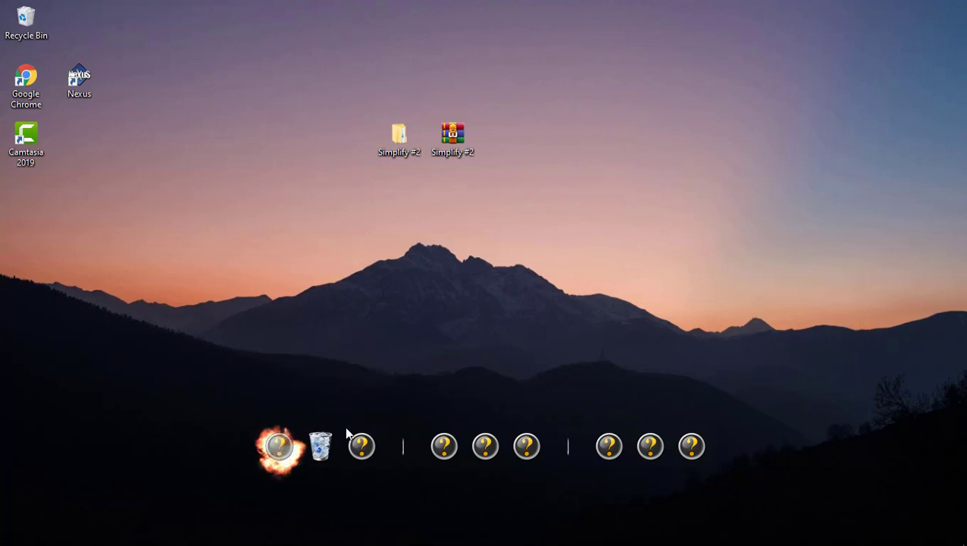
right_click(356, 451)
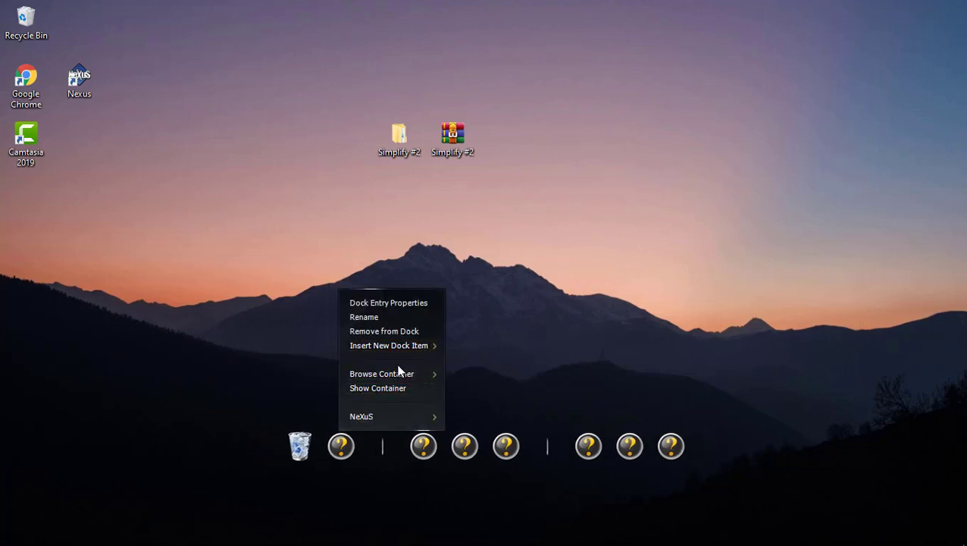
click(402, 338)
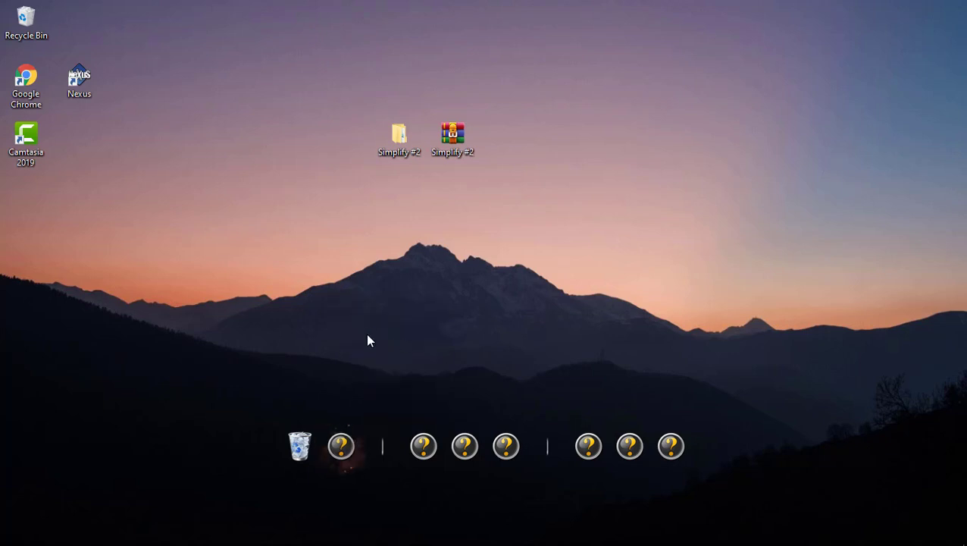
Step: Add This PC from File Explorer to the dock beside the Recycle Bin
click(99, 533)
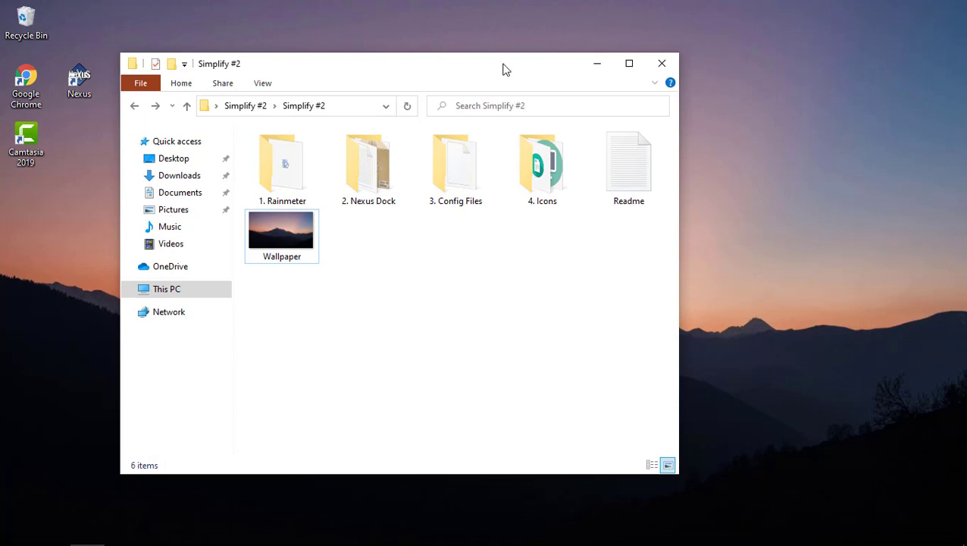
drag(503, 70, 718, 2)
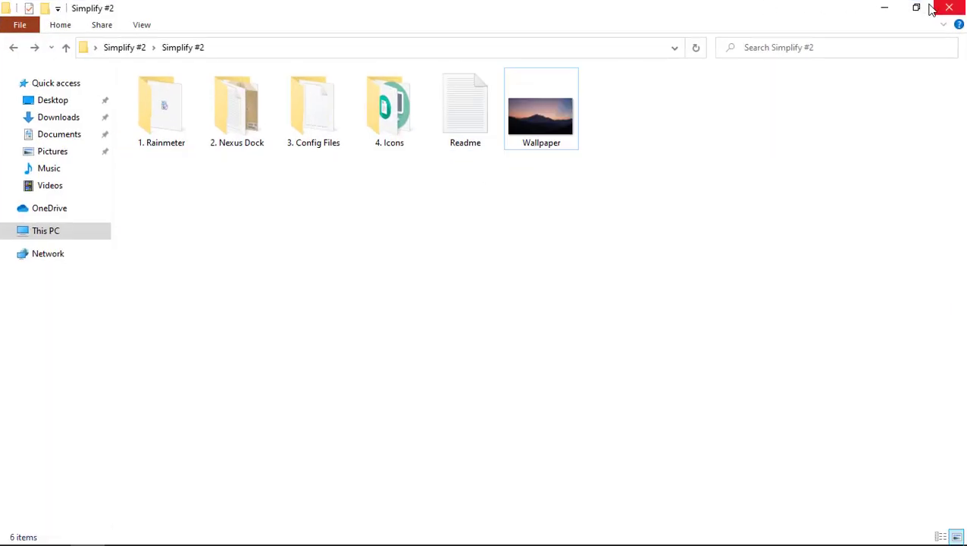
click(931, 8)
drag(430, 76, 679, 54)
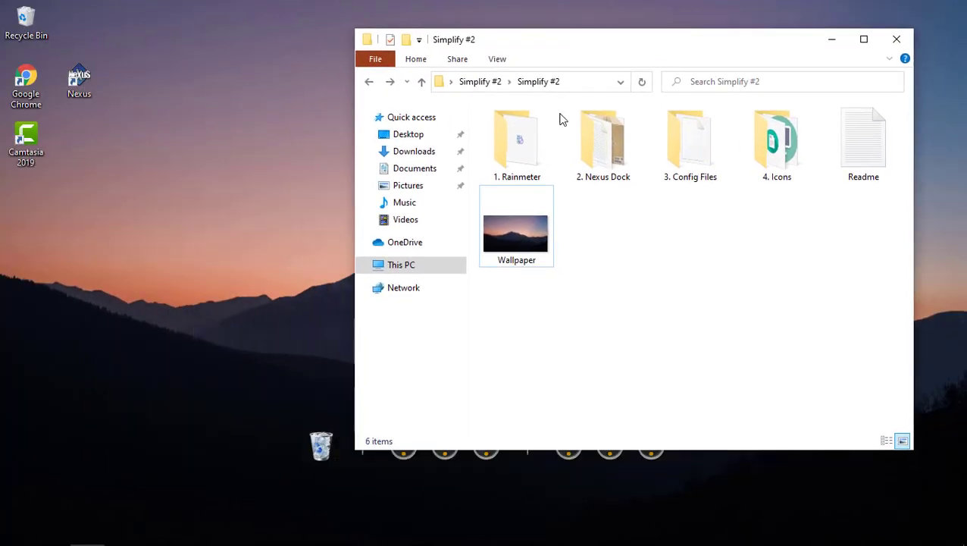
drag(391, 269, 340, 460)
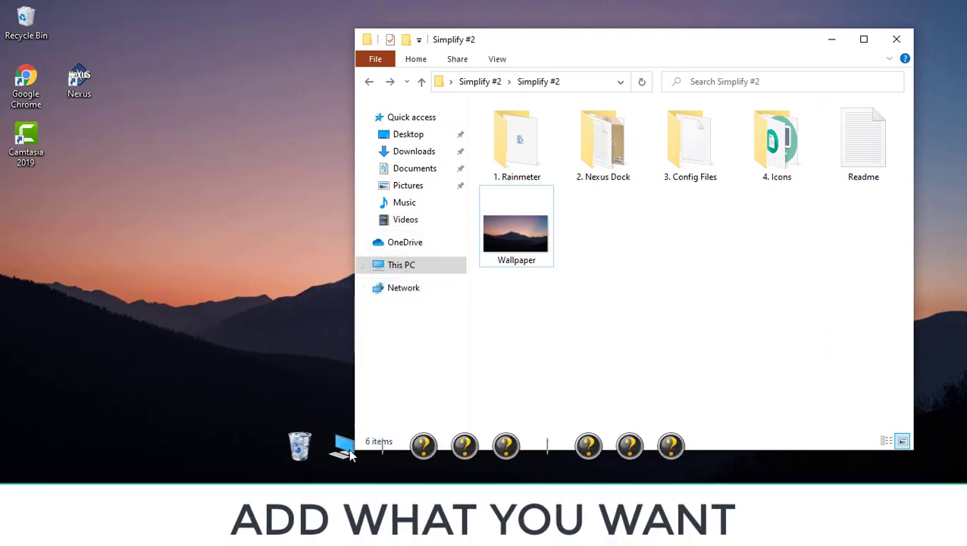
Step: Remove the question-mark placeholders from the dock's middle group and add the Google Chrome shortcut beside Camtasia
drag(637, 56, 688, 34)
right_click(442, 452)
click(485, 374)
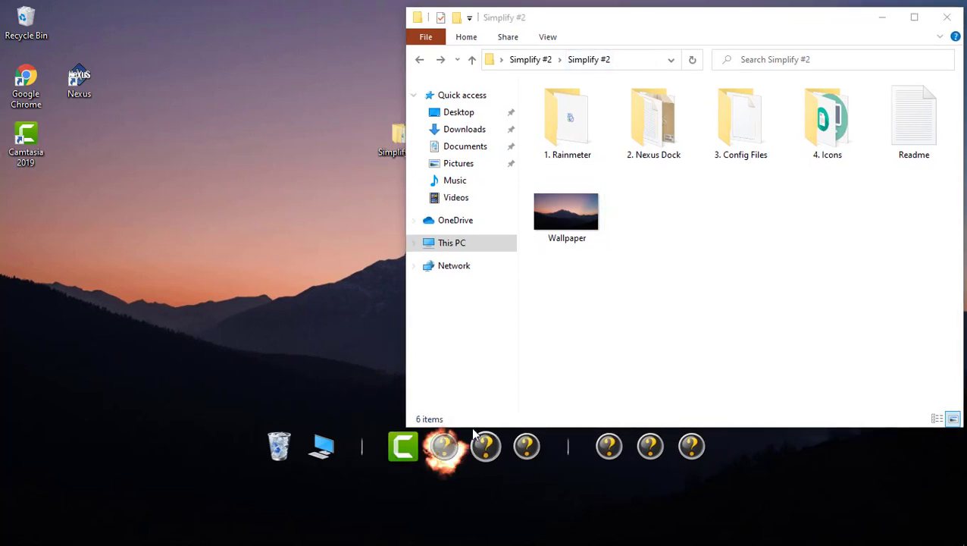
right_click(461, 453)
click(510, 329)
right_click(487, 453)
click(536, 375)
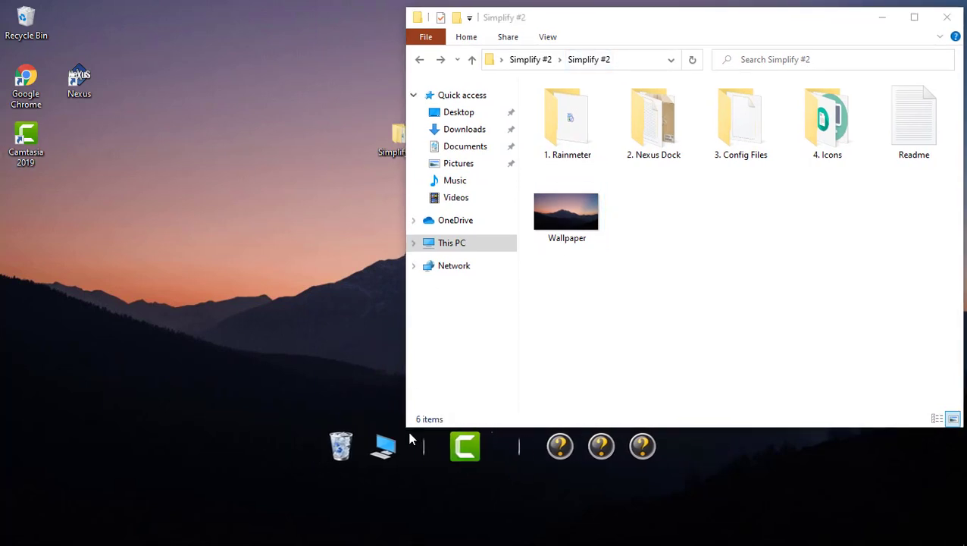
drag(25, 79, 497, 451)
drag(497, 451, 497, 450)
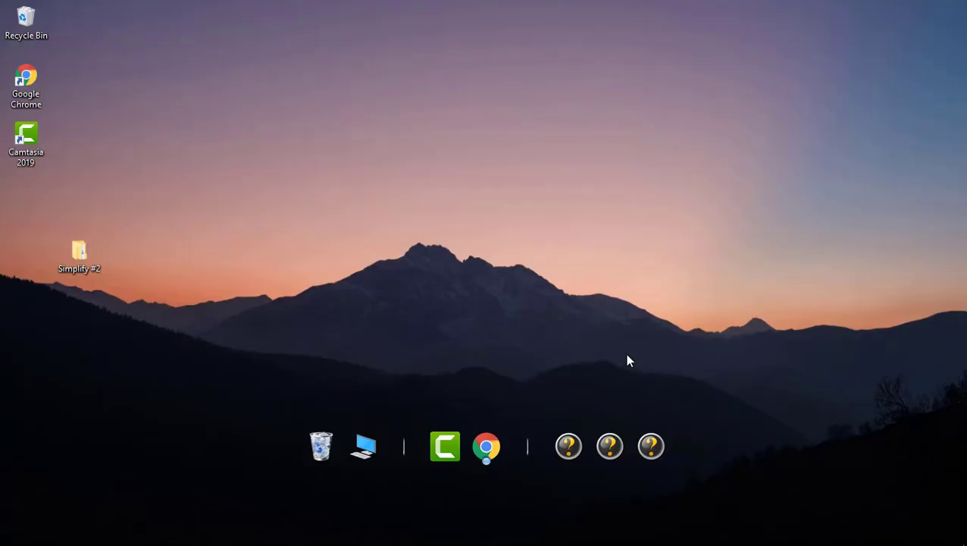
Step: Load the Mond Clock.ini skin in Rainmeter and place the clock centrally above the mountain peak
click(822, 533)
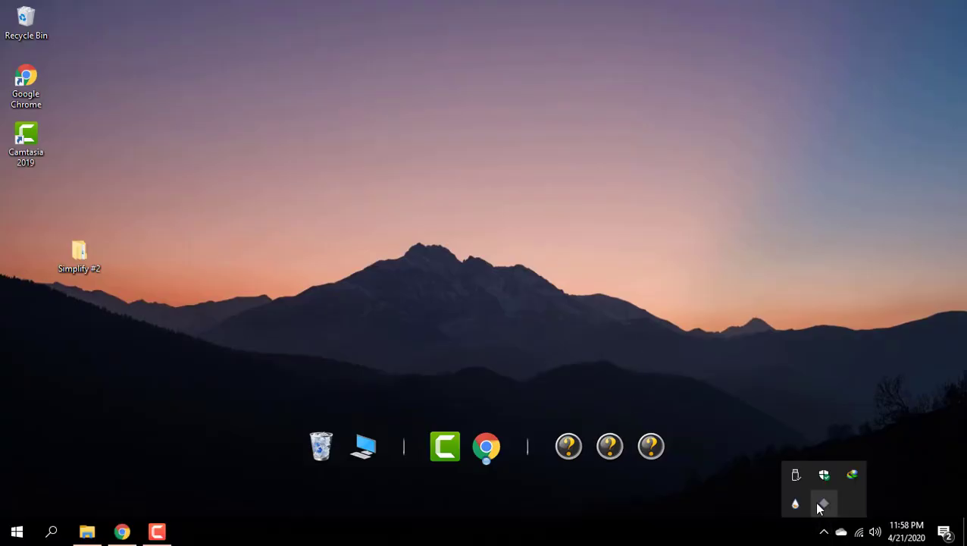
click(796, 506)
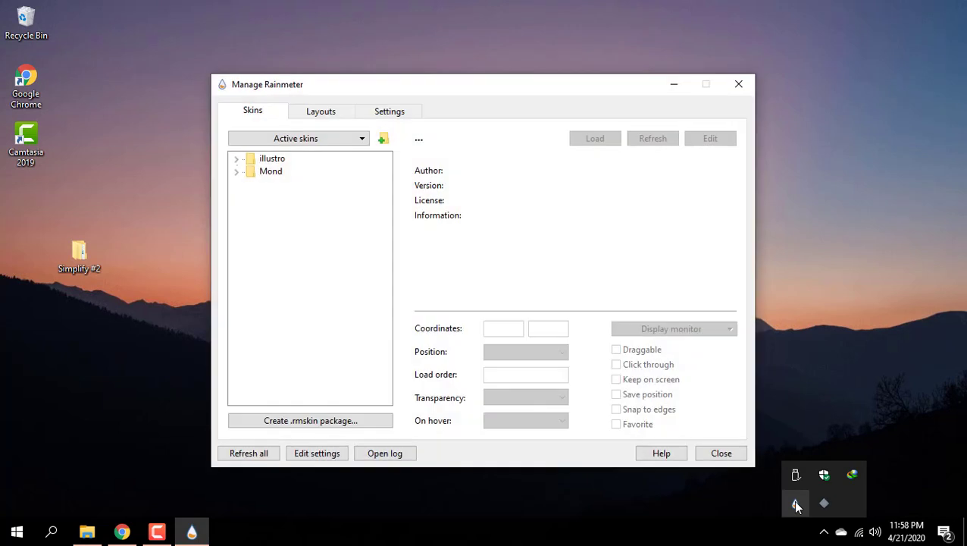
click(237, 173)
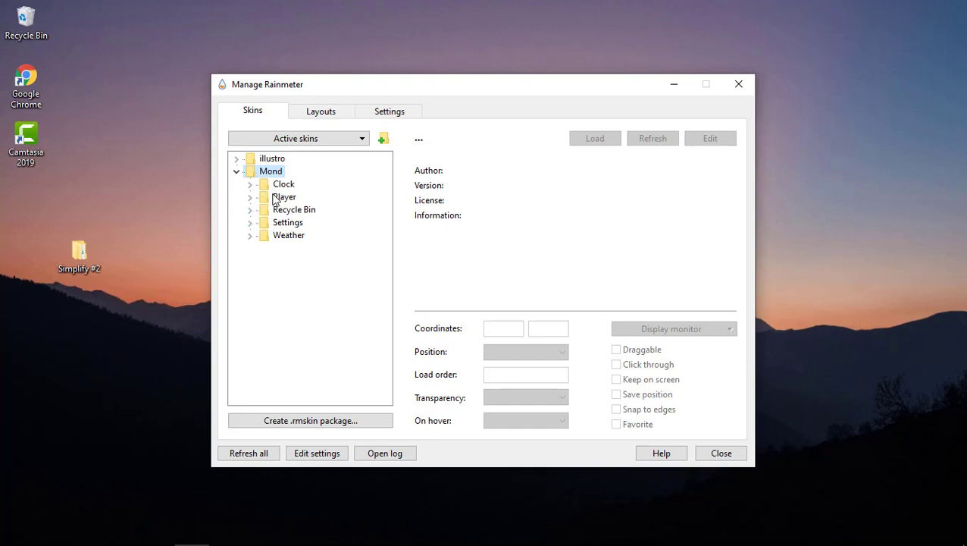
click(250, 185)
click(303, 196)
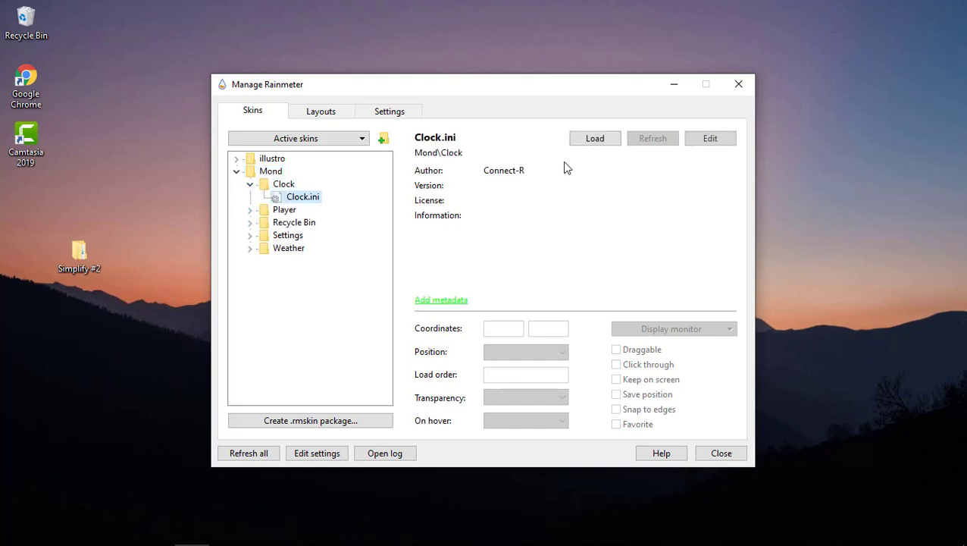
click(588, 144)
click(670, 88)
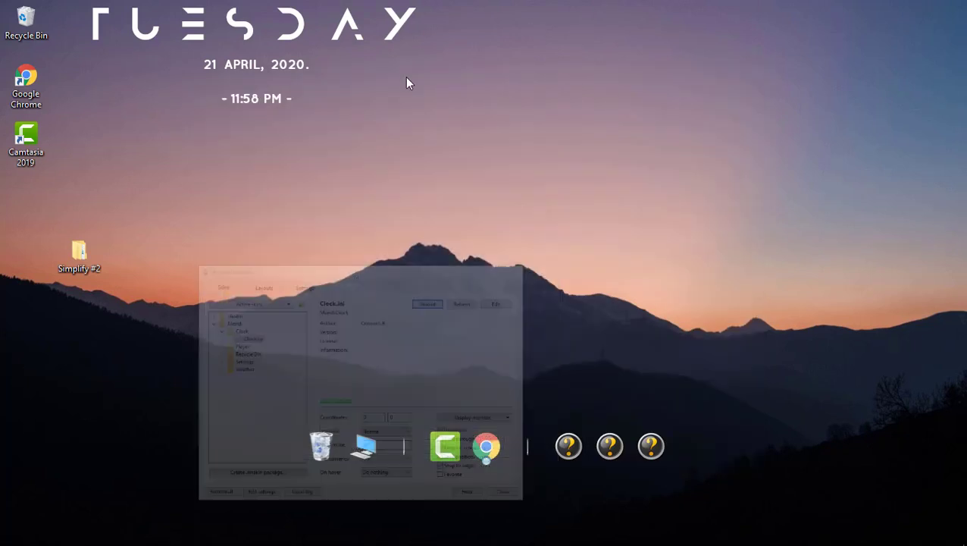
drag(302, 41, 483, 162)
Step: Load the Mond Player.ini skin in Rainmeter and place the player centrally between the clock and the dock
mouse_move(815, 533)
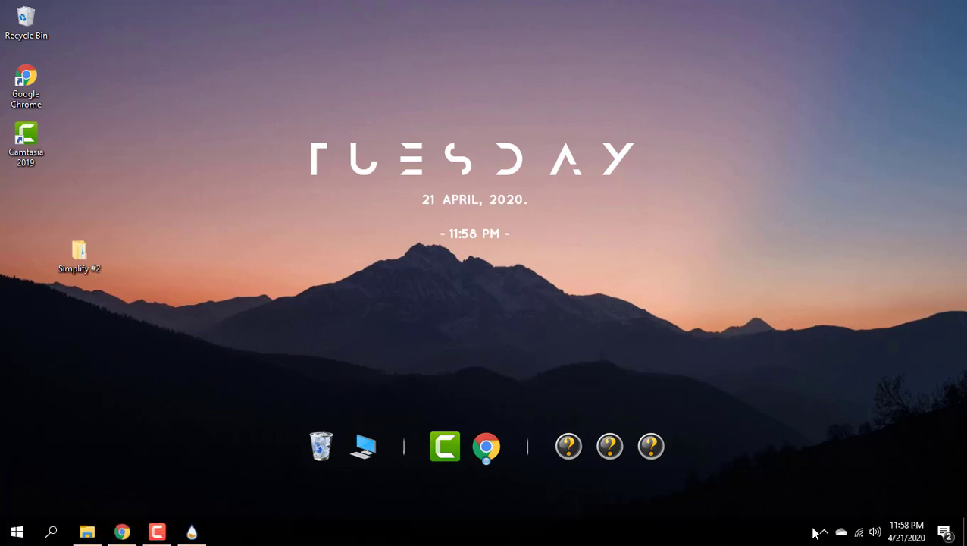
click(824, 533)
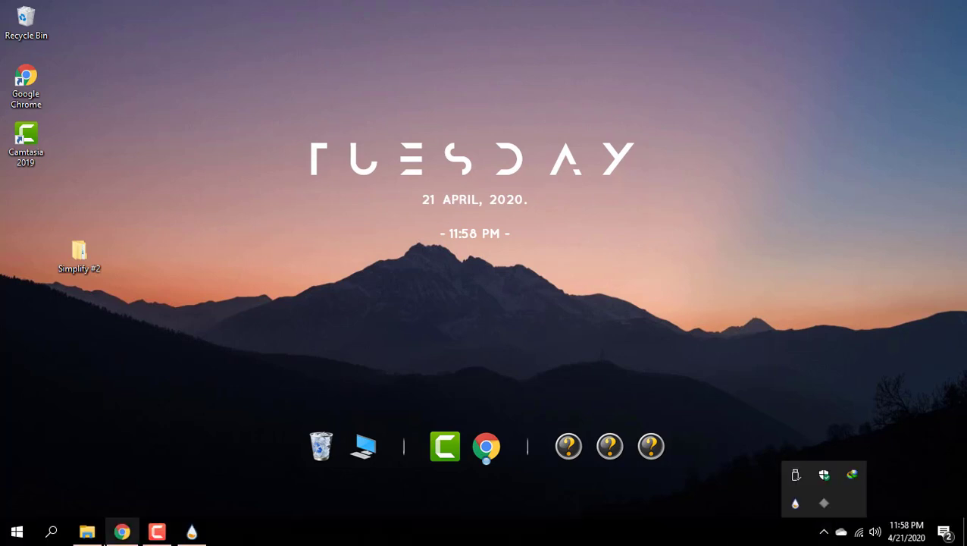
click(196, 532)
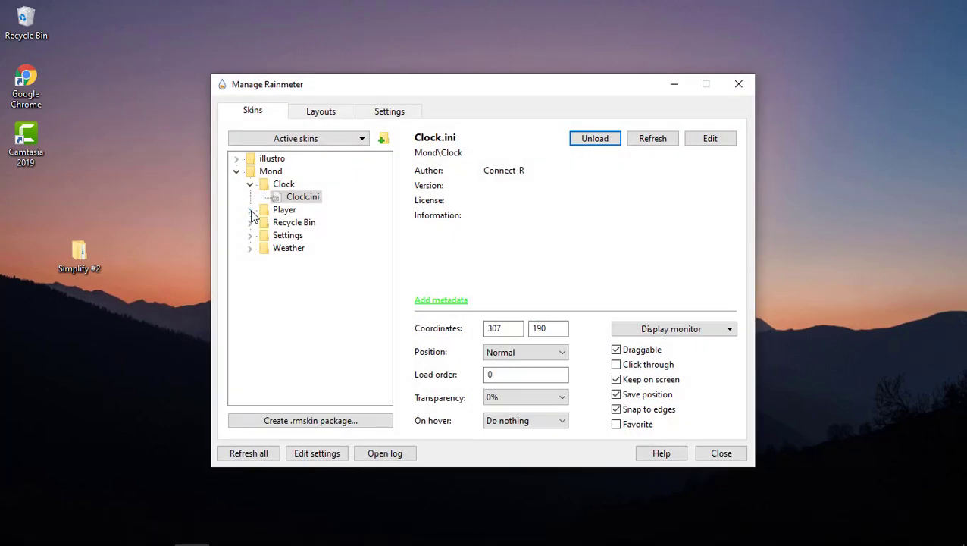
click(250, 209)
click(295, 222)
click(588, 140)
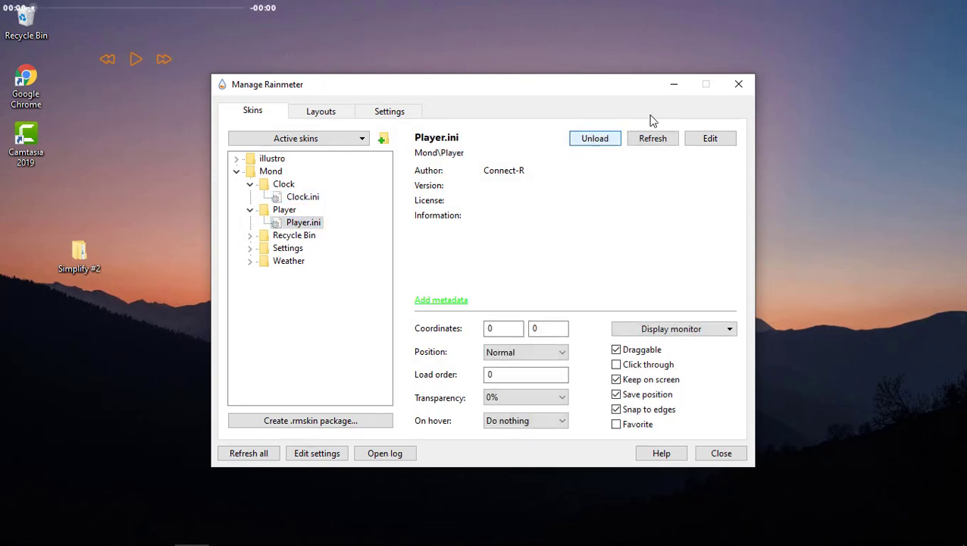
click(737, 85)
drag(159, 37, 487, 322)
Step: Remove the last question-mark placeholder from the dock and shift the player skin slightly to centre it
right_click(655, 451)
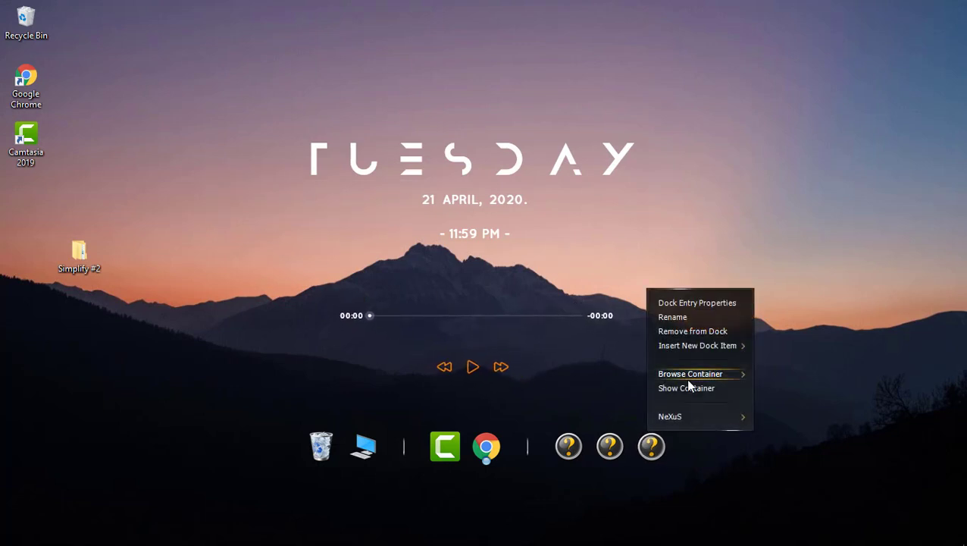
click(693, 332)
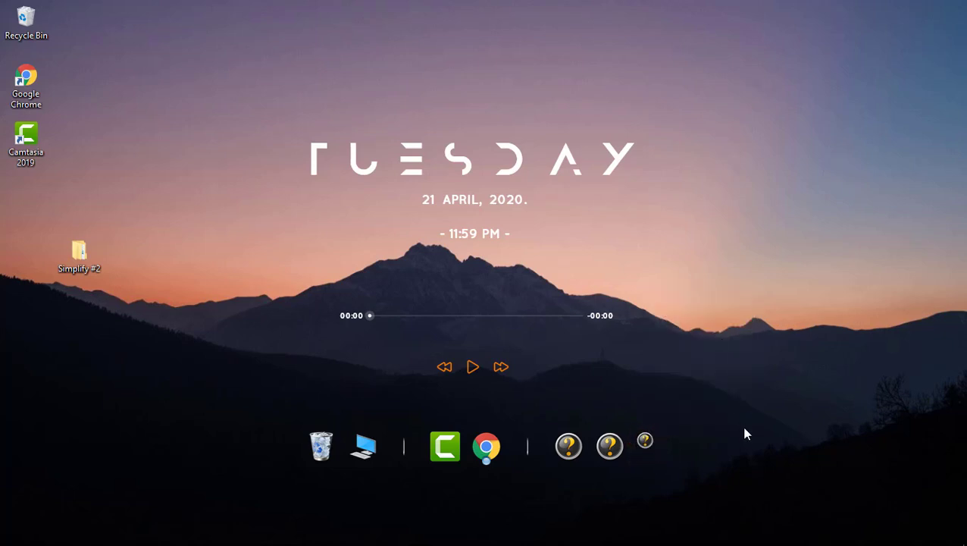
mouse_move(491, 322)
mouse_down()
mouse_move(509, 318)
mouse_move(501, 309)
mouse_up()
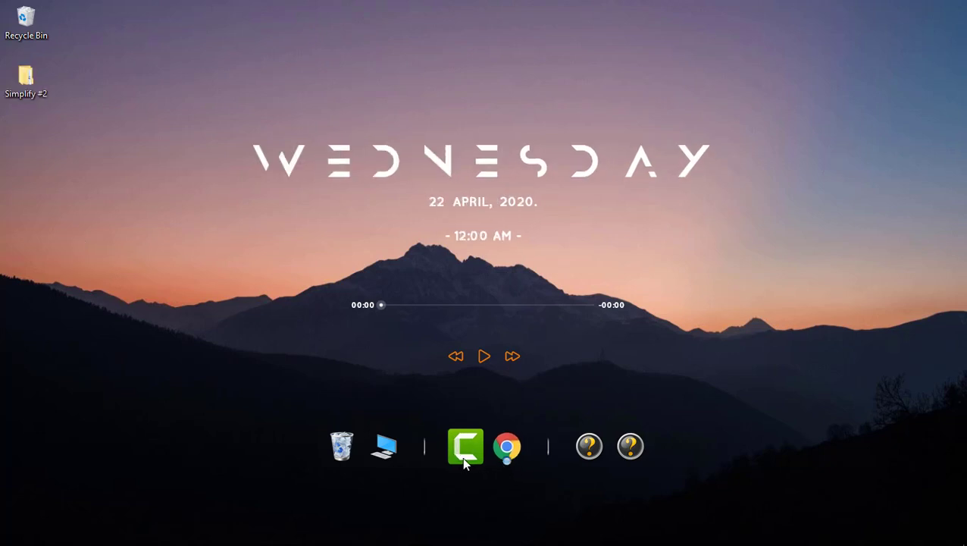
Step: Change the dock's This PC icon to Circle-icons-computer.svg from the 4. Icons folder inside Simplify #2 on the Desktop
click(385, 452)
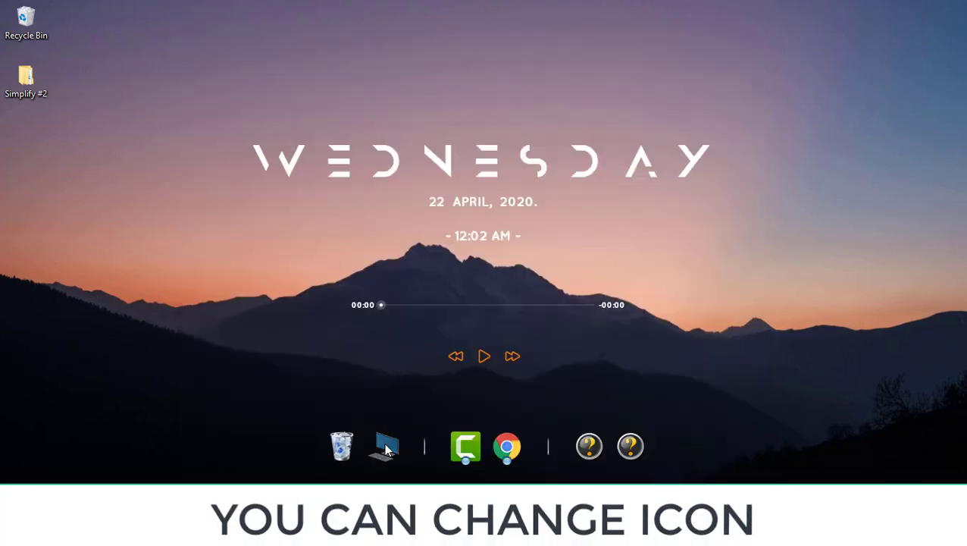
right_click(384, 447)
click(455, 347)
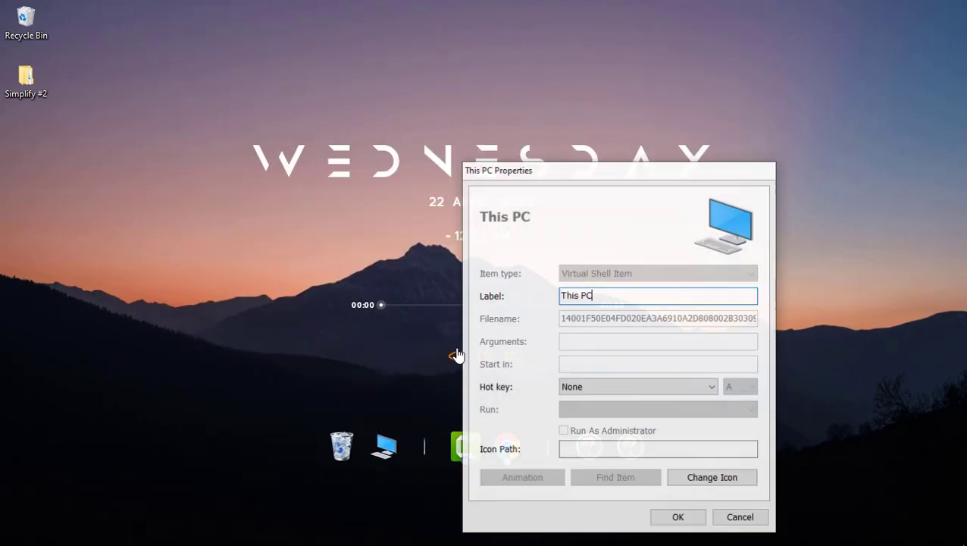
click(704, 481)
click(611, 285)
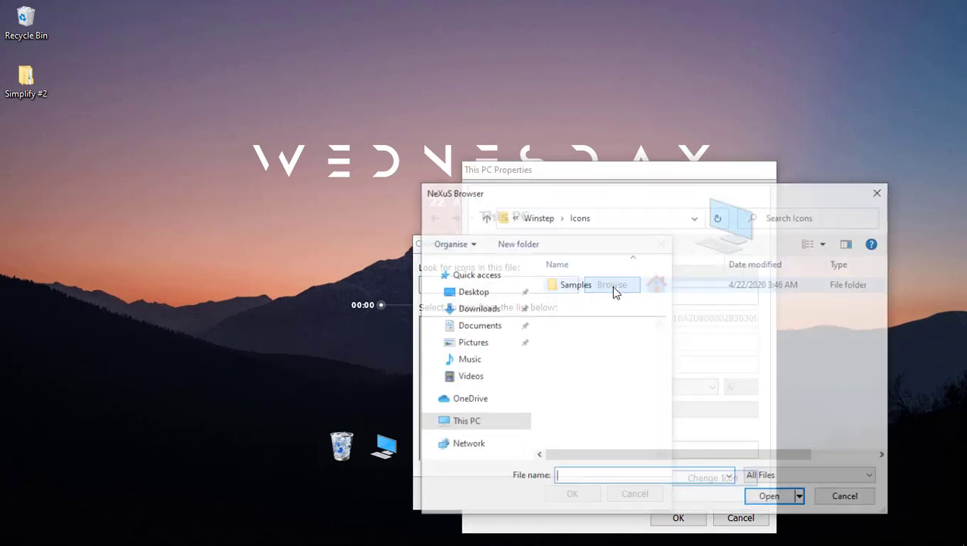
click(484, 295)
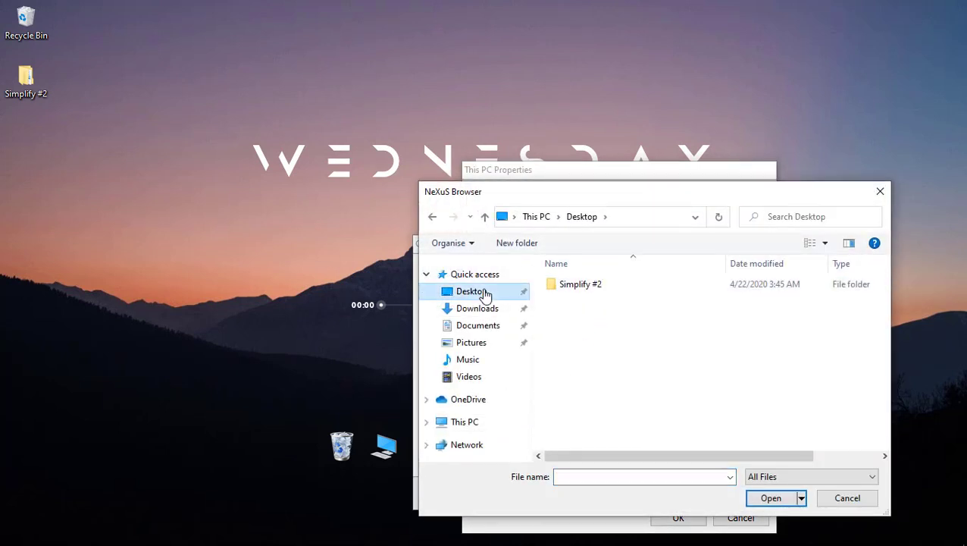
double_click(599, 286)
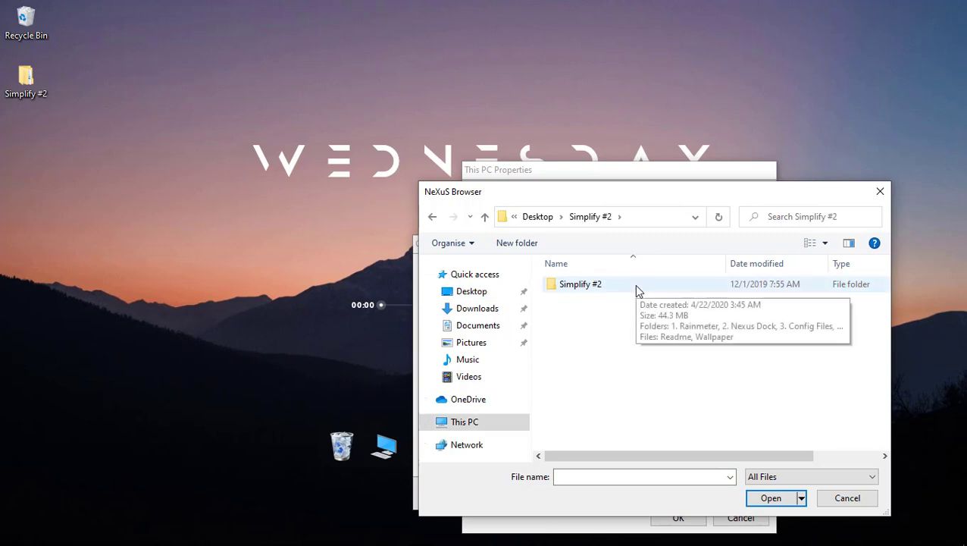
double_click(633, 288)
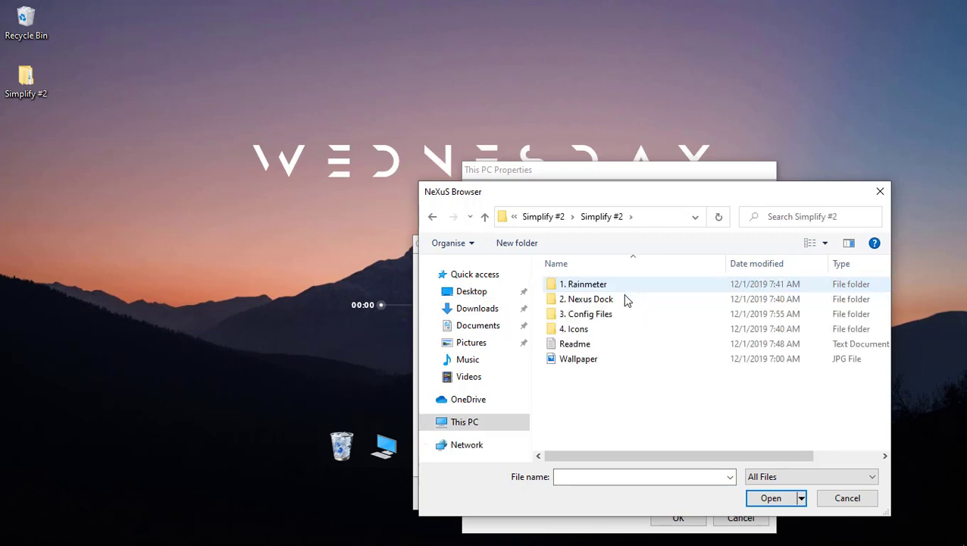
double_click(603, 334)
click(595, 322)
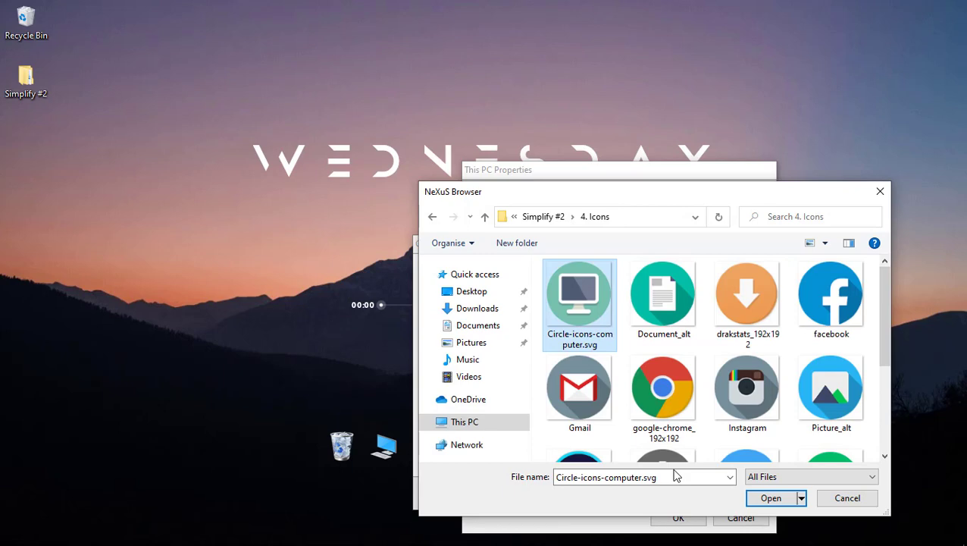
click(769, 501)
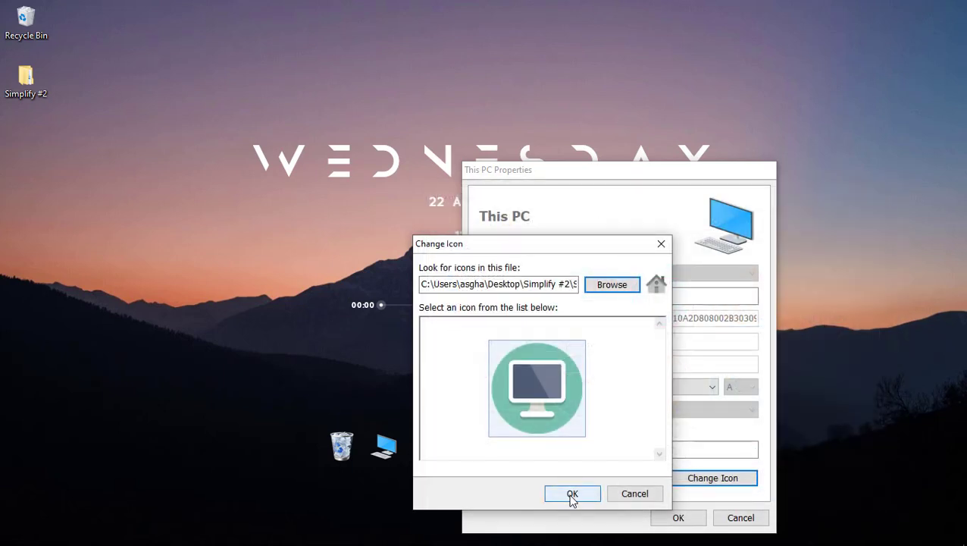
click(572, 494)
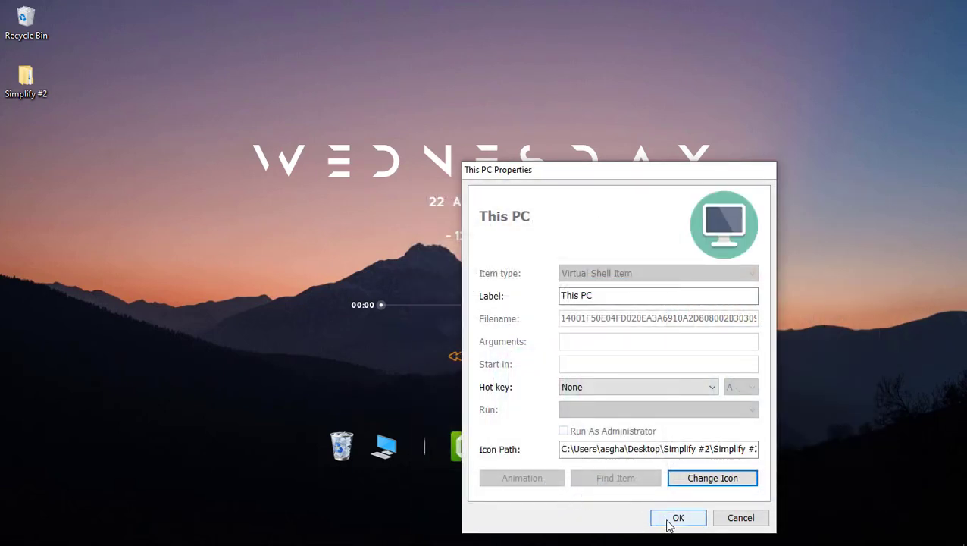
click(675, 519)
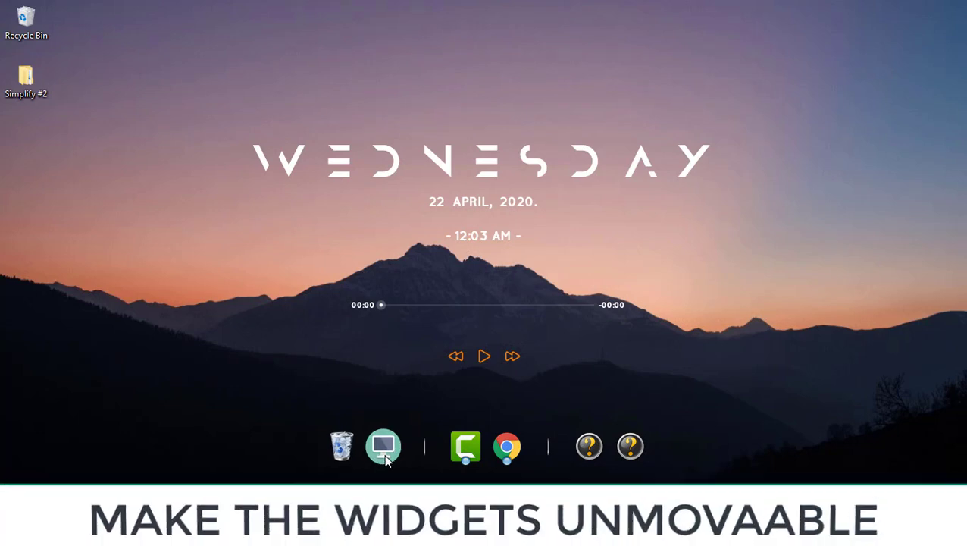
Step: Nudge the Mond clock skin slightly upward and turn off its Draggable setting
mouse_move(552, 173)
mouse_down()
mouse_move(554, 161)
mouse_move(558, 168)
mouse_up()
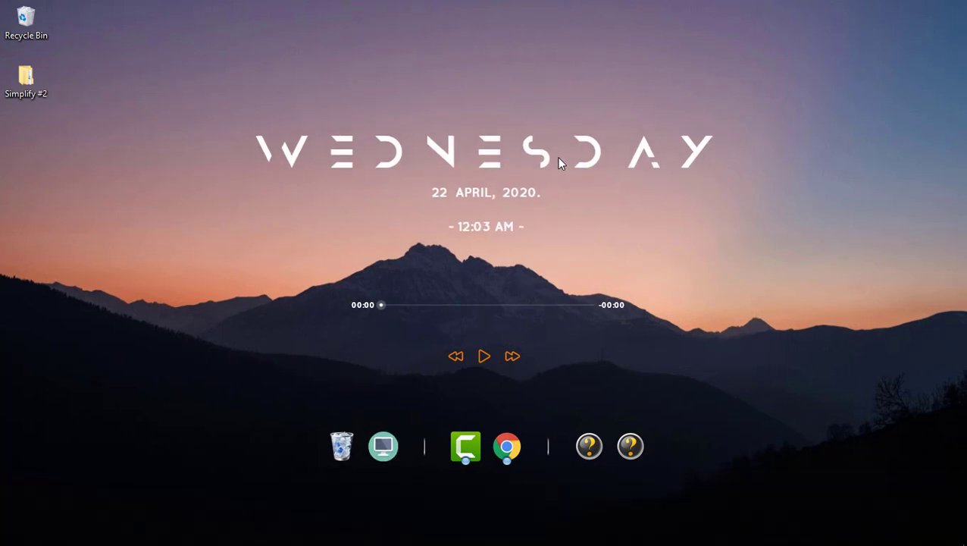
right_click(558, 164)
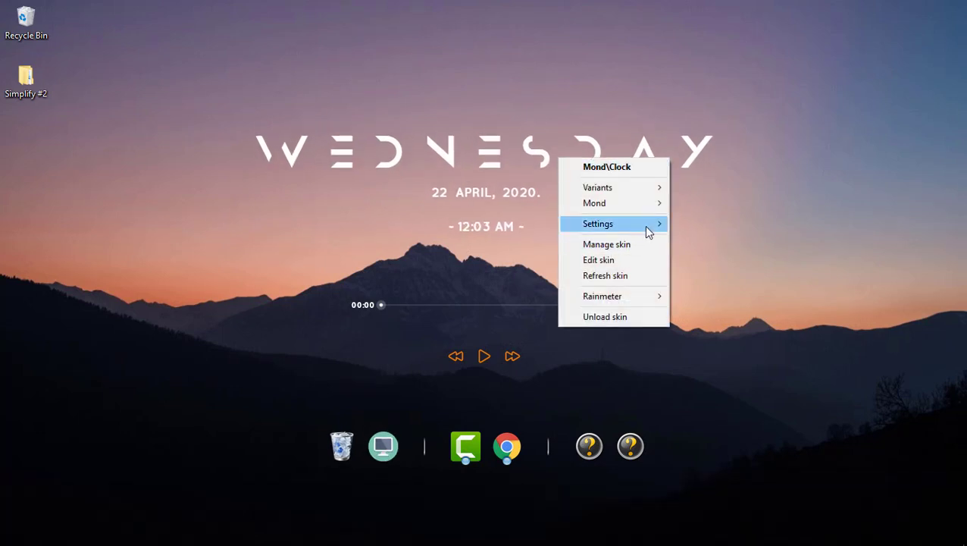
mouse_move(646, 226)
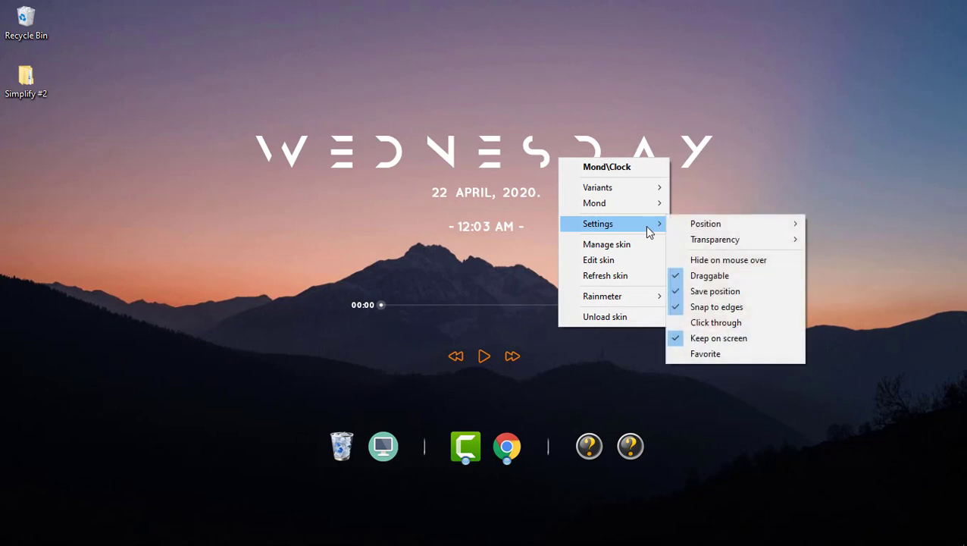
click(716, 277)
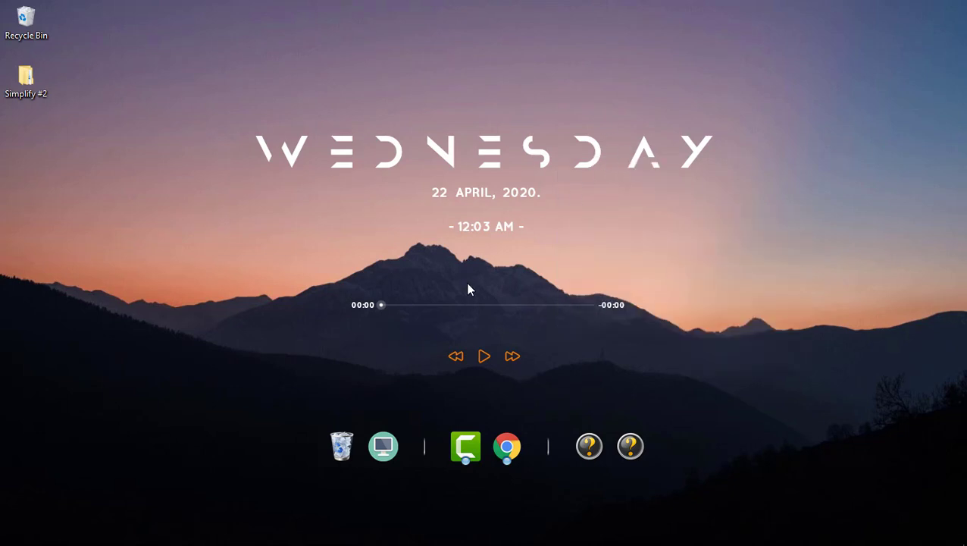
Step: Turn off the Draggable setting of the Mond player skin
right_click(499, 313)
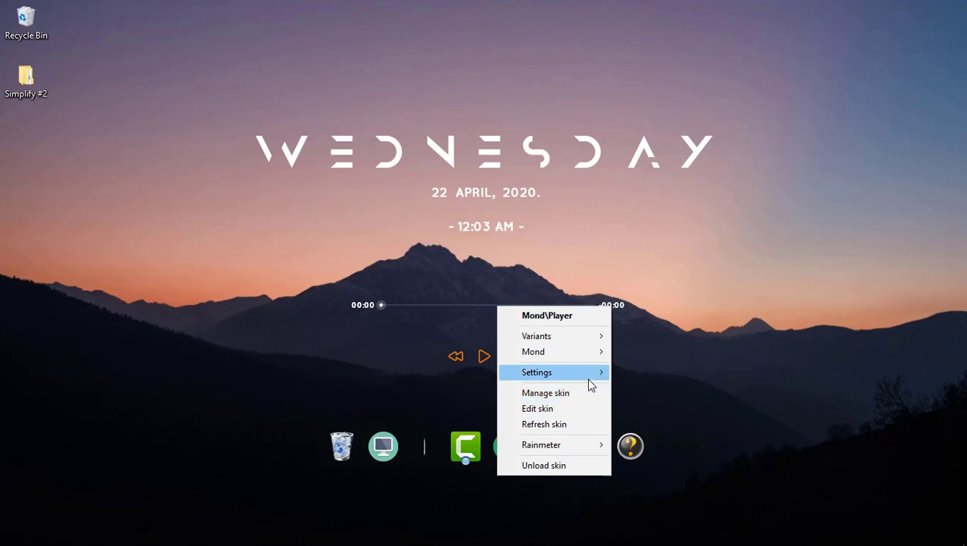
mouse_move(588, 375)
click(672, 425)
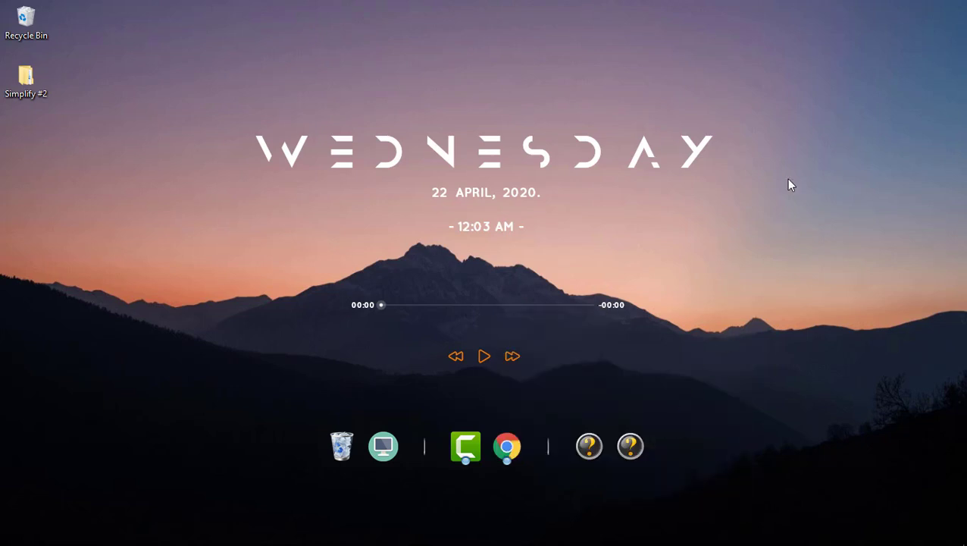